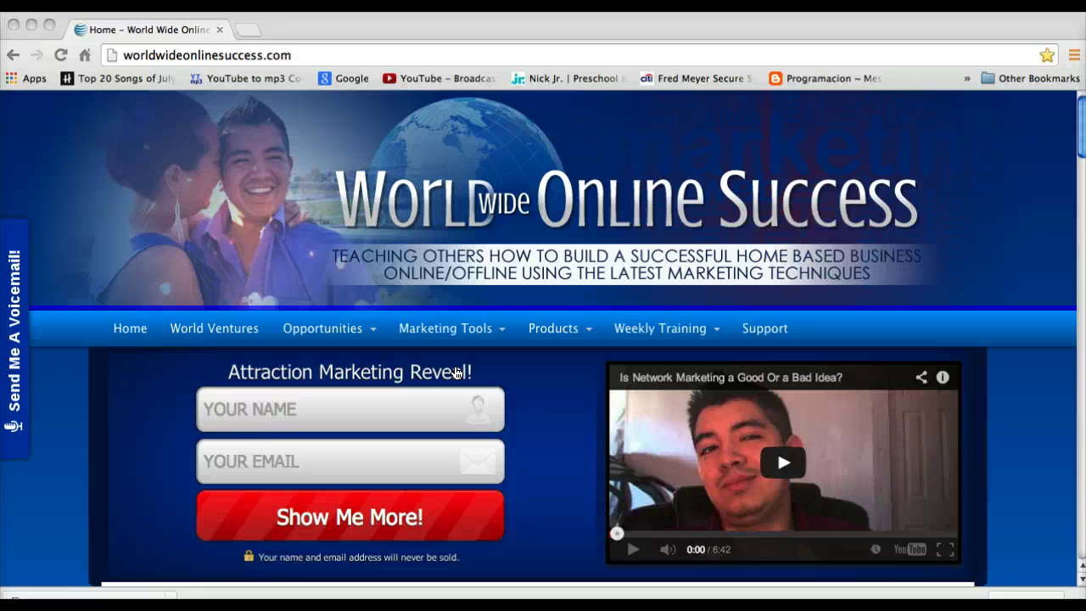
Look through the World Wide Online Success home page, from its navigation menus down through the blog posts
click(343, 50)
click(314, 49)
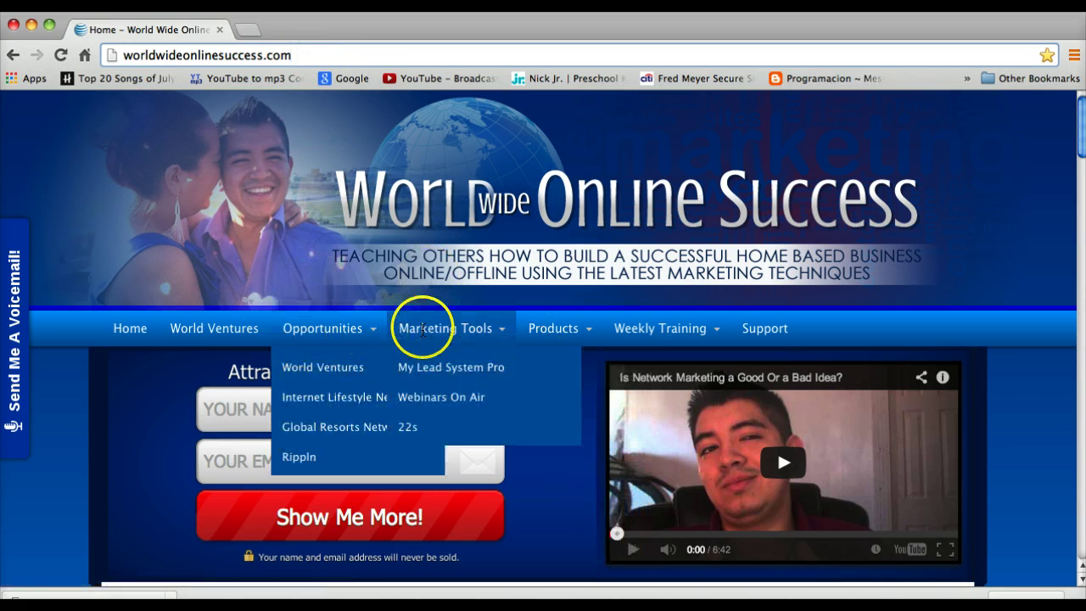
mouse_move(647, 331)
scroll(553, 456, down, 15)
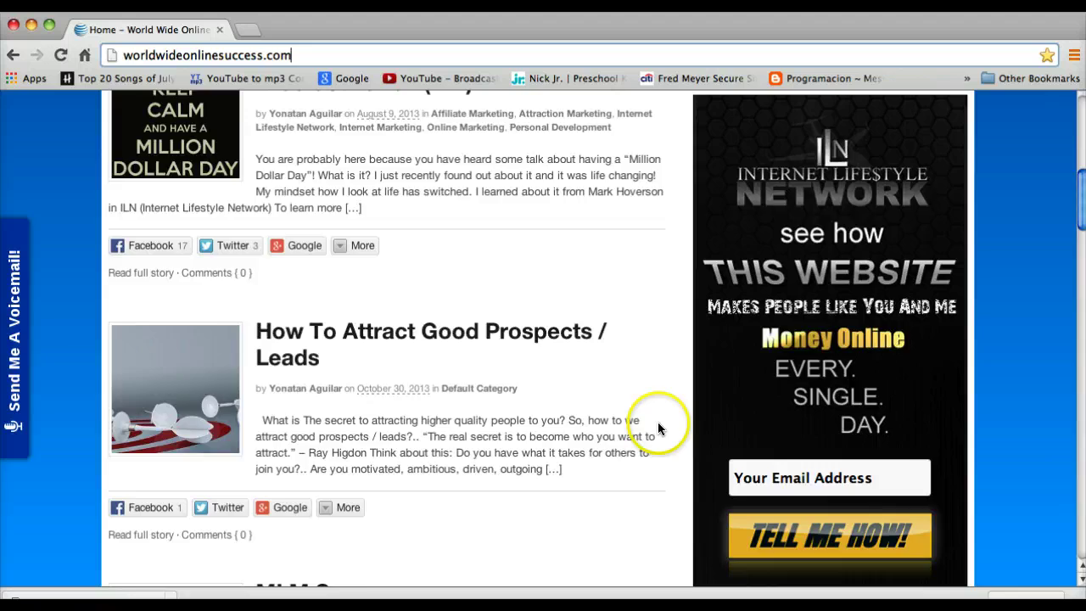
scroll(635, 349, down, 10)
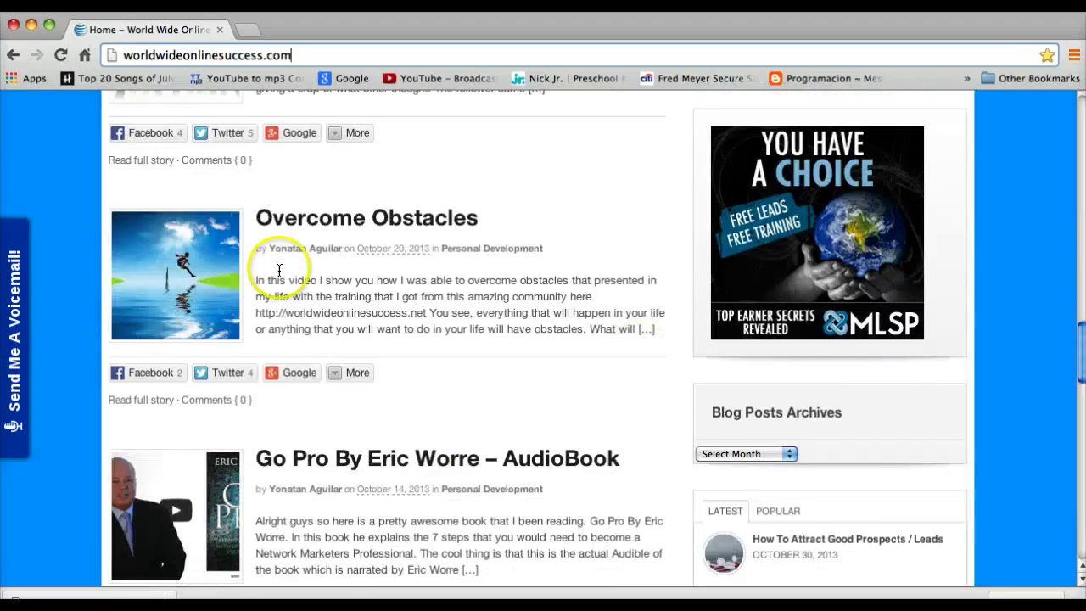
scroll(399, 350, down, 5)
scroll(643, 390, down, 7)
scroll(642, 390, up, 15)
scroll(643, 390, down, 15)
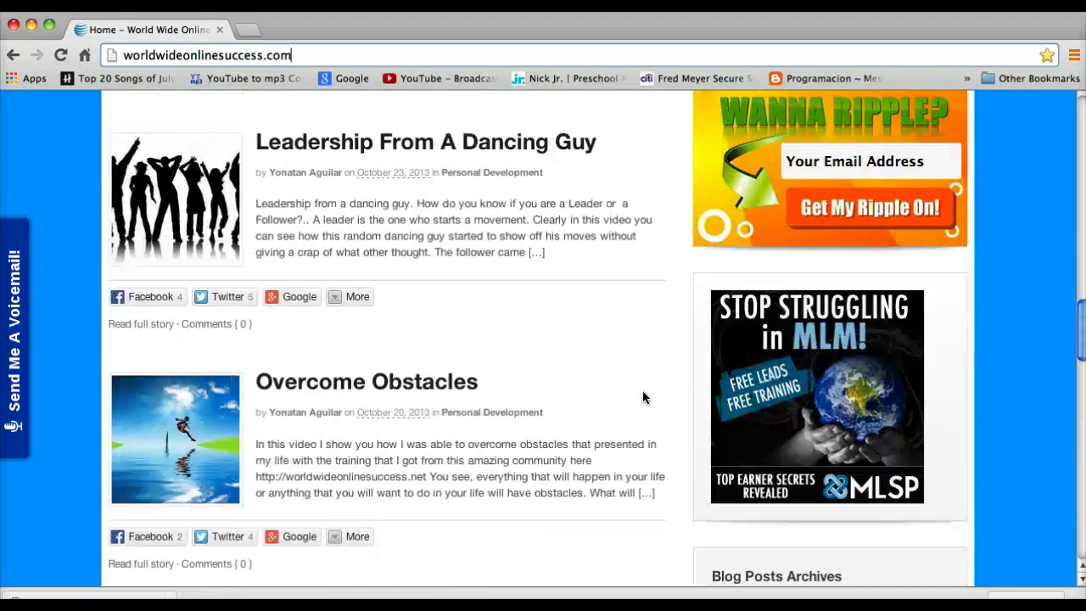
scroll(643, 390, up, 4)
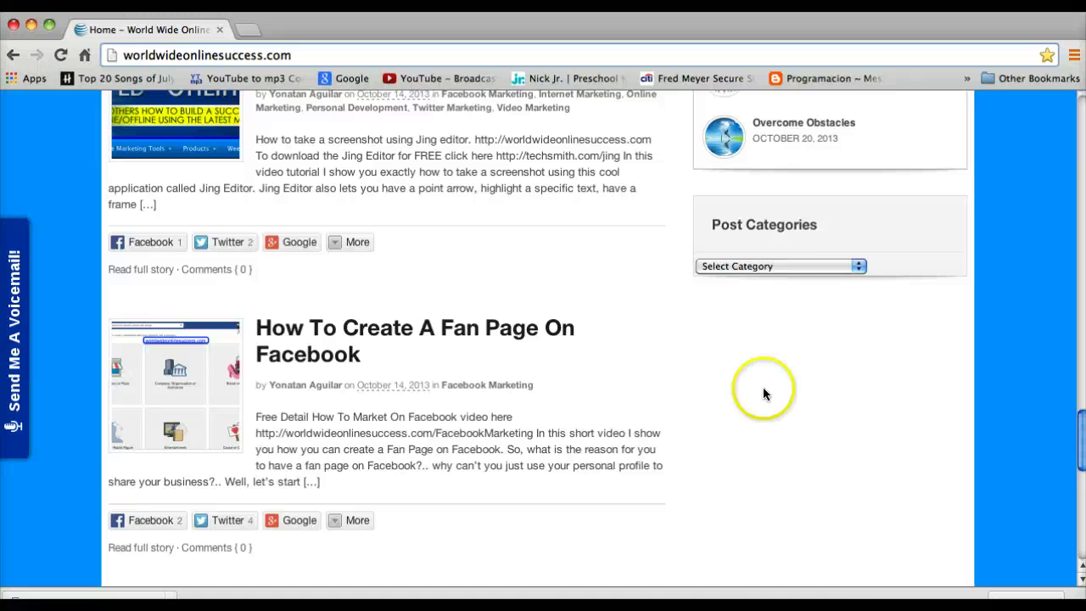
View the blog's full list of post categories, then return to the site's navigation menus
click(827, 264)
scroll(727, 316, down, 2)
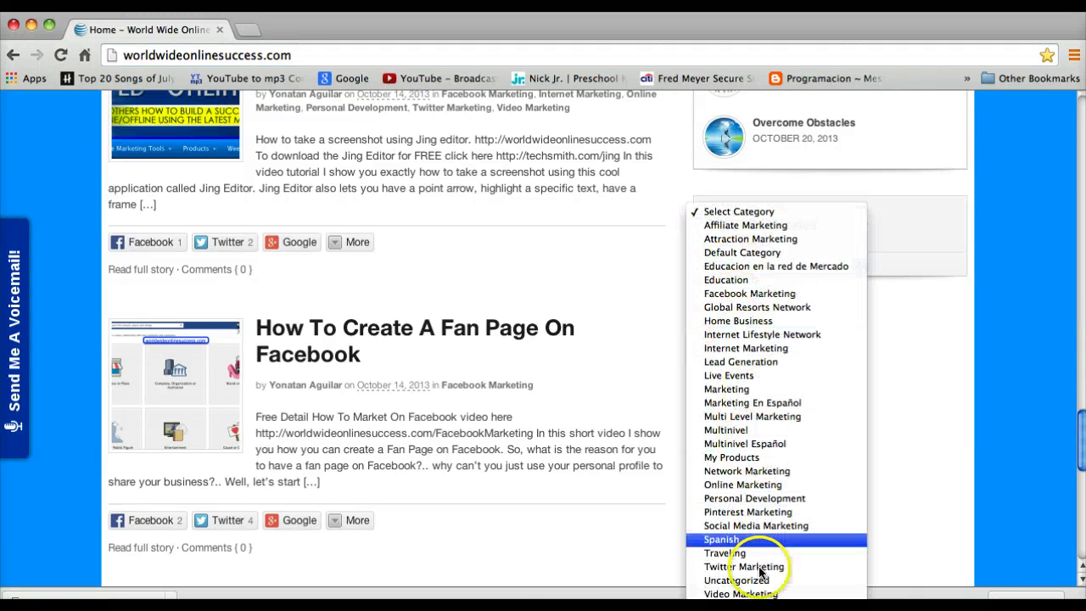
click(662, 360)
scroll(663, 382, up, 4)
scroll(662, 382, up, 10)
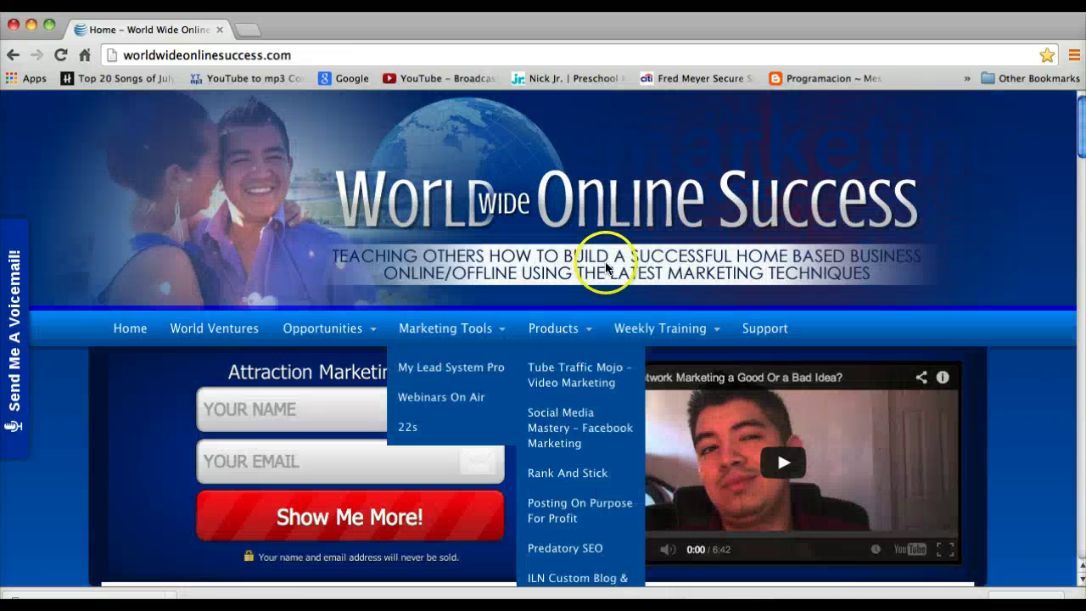
mouse_move(276, 332)
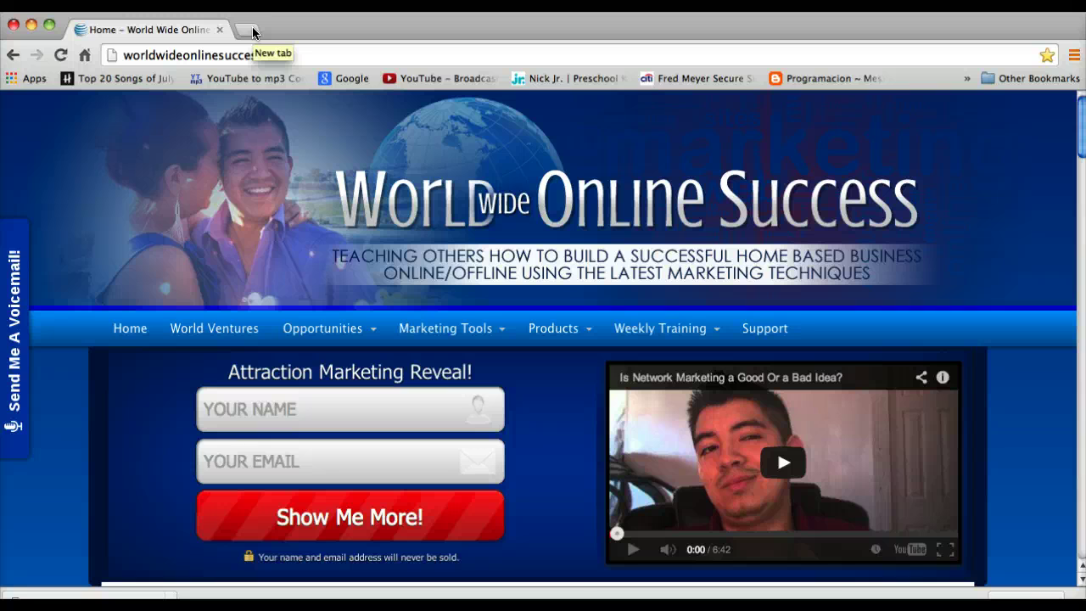
Open Google in a new browser tab and choose the first listed account for signing in
click(245, 30)
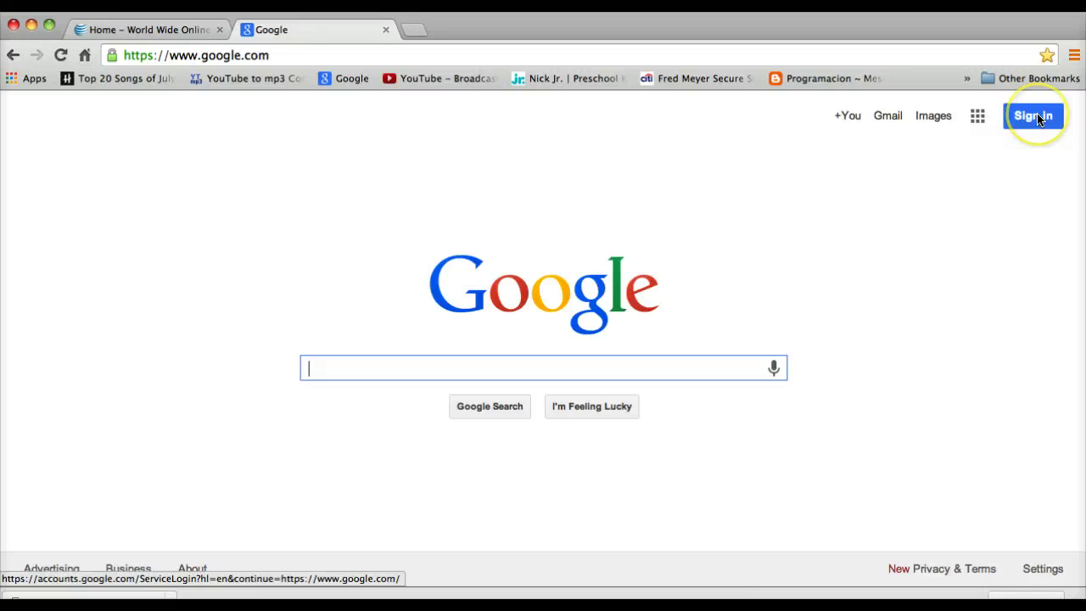
click(1037, 117)
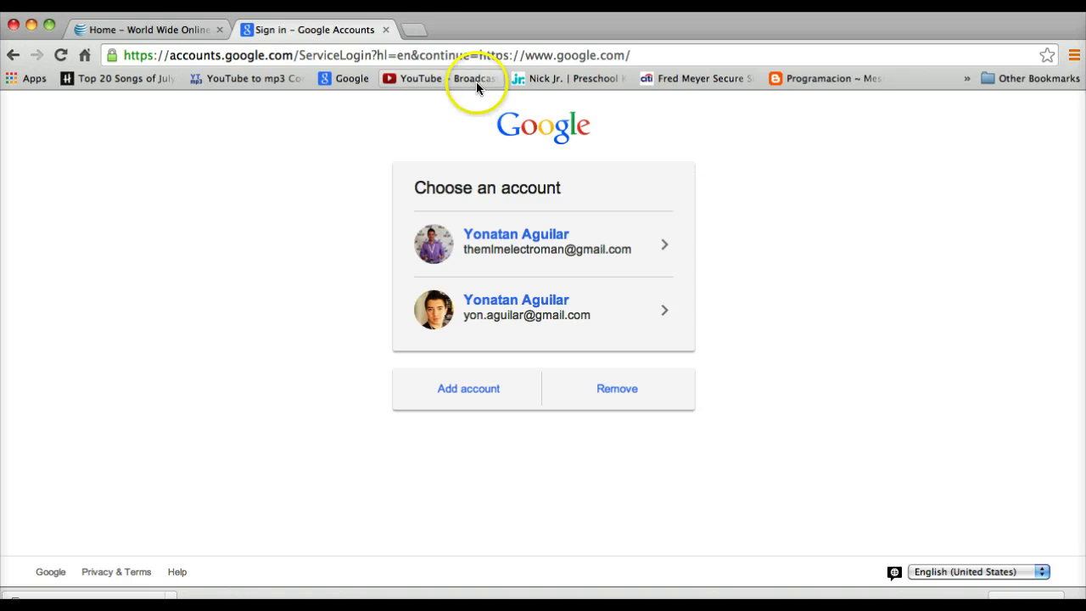
click(472, 49)
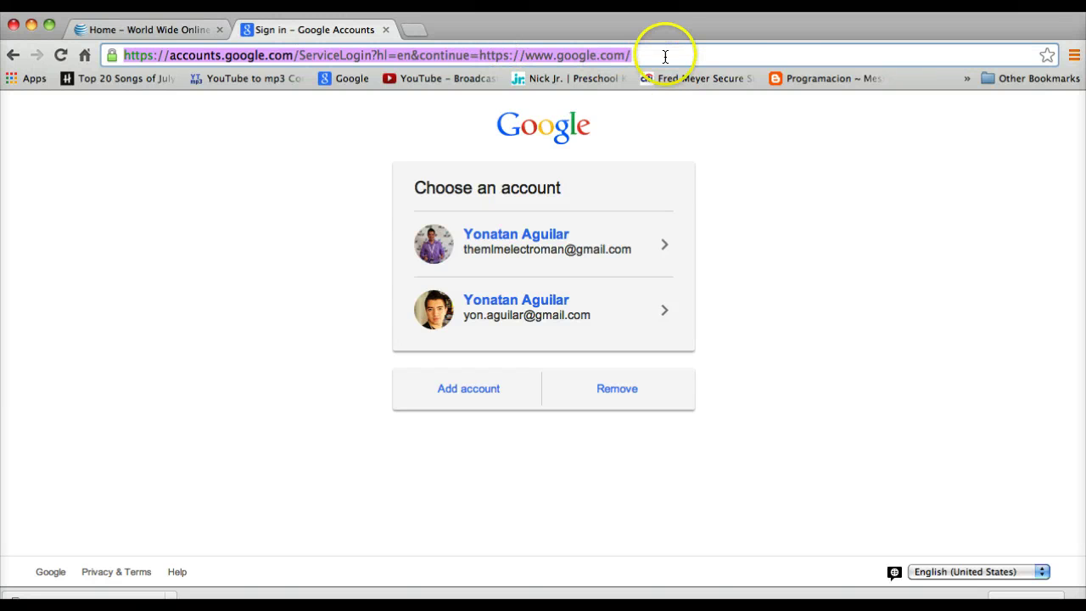
click(770, 228)
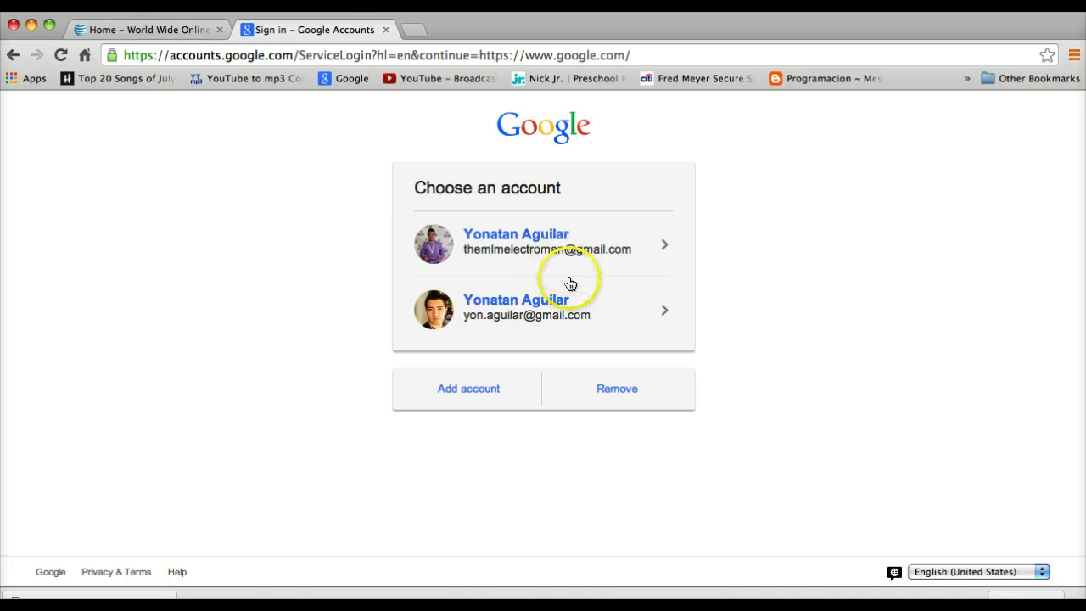
click(513, 241)
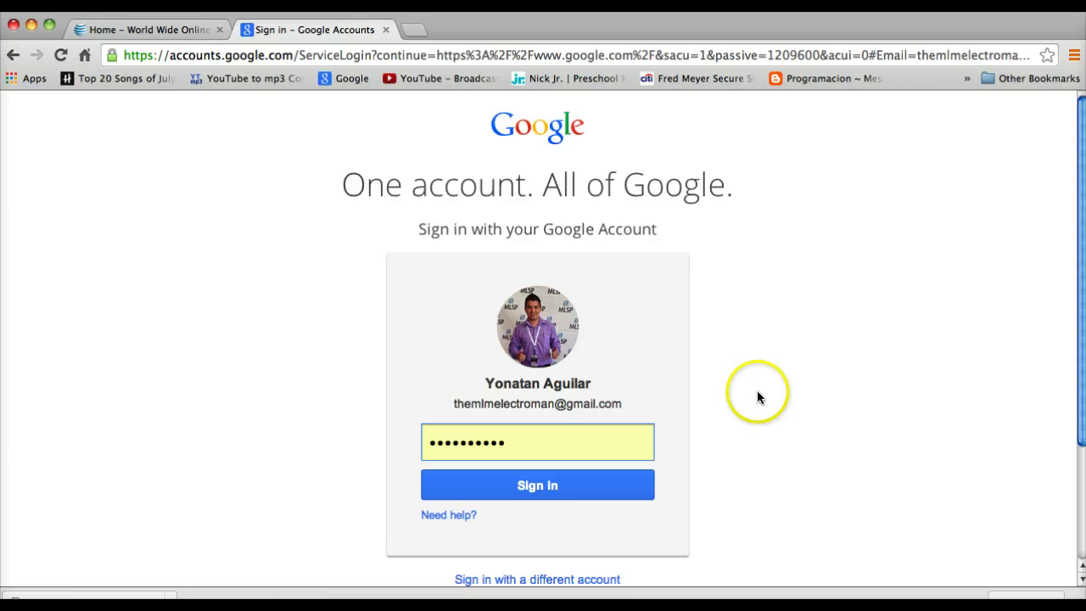
Try the prefilled password, then re-enter the Google account password and sign in
scroll(801, 301, down, 3)
scroll(801, 302, up, 3)
scroll(801, 301, down, 1)
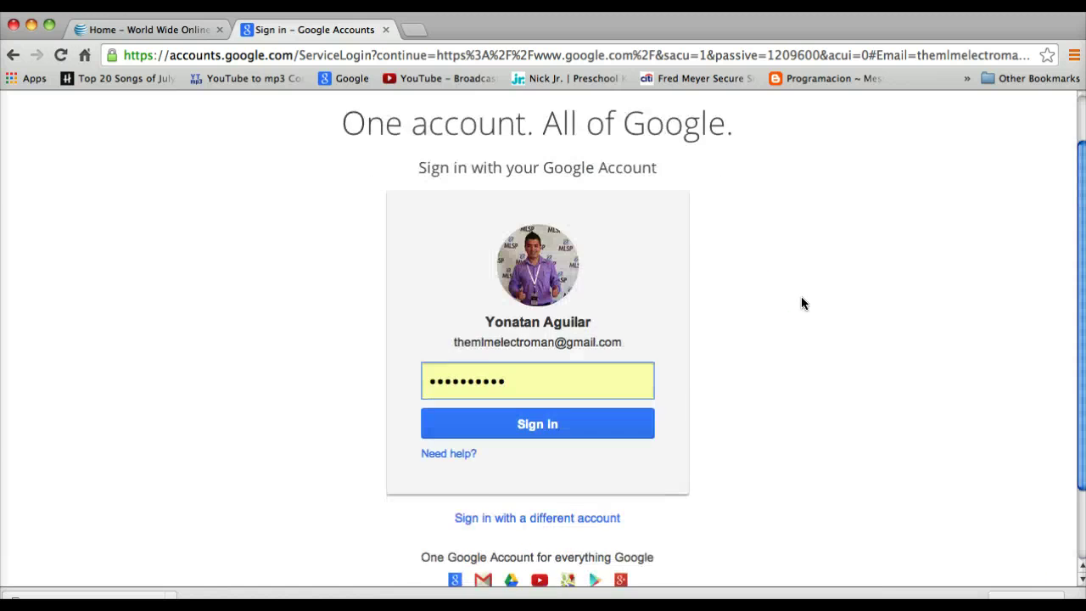
scroll(801, 301, up, 1)
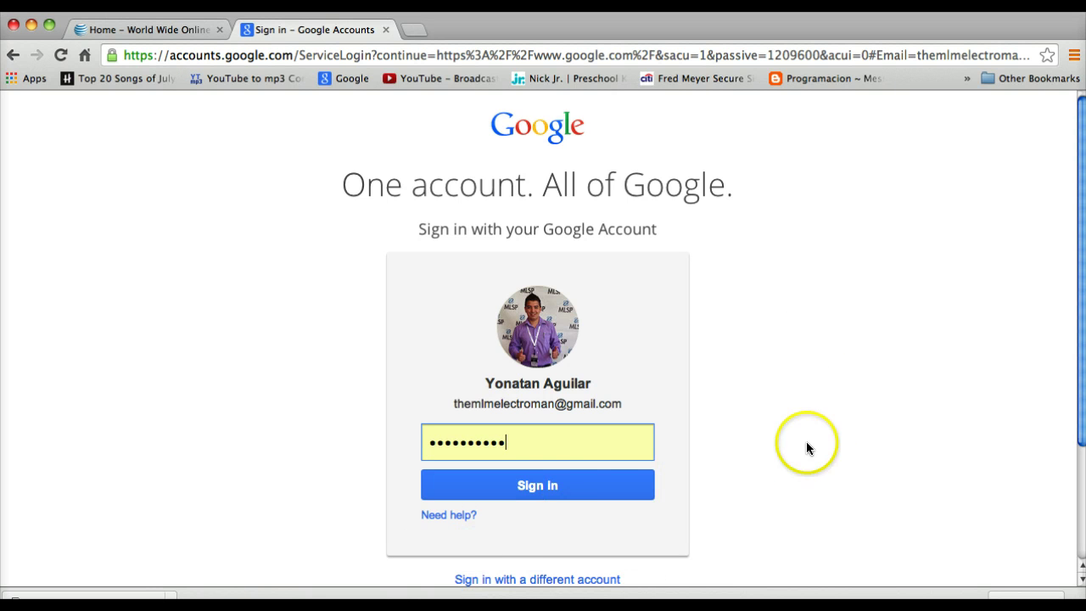
click(552, 484)
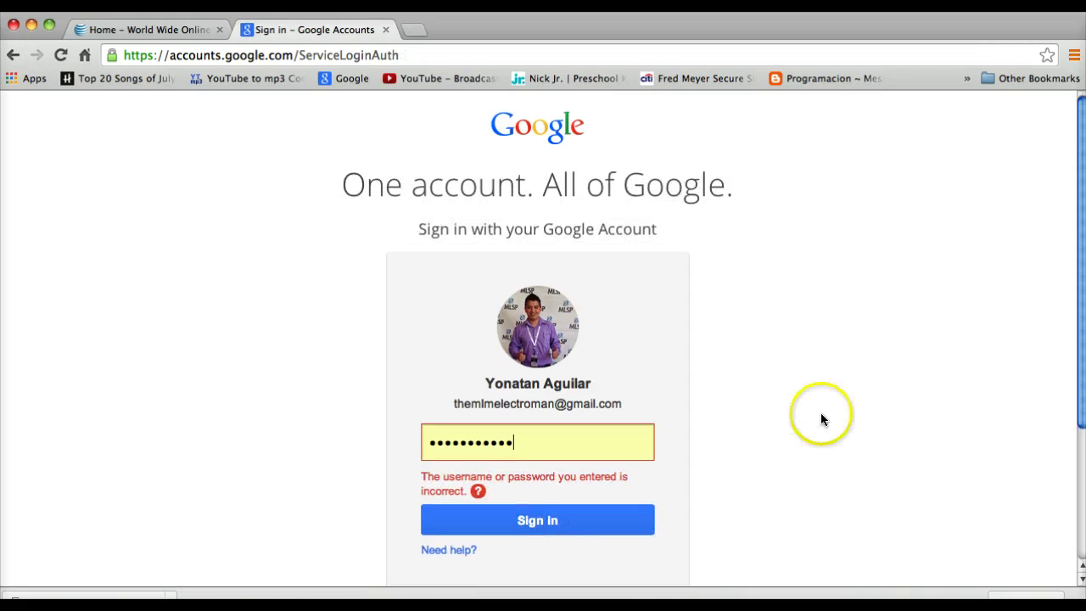
double_click(552, 441)
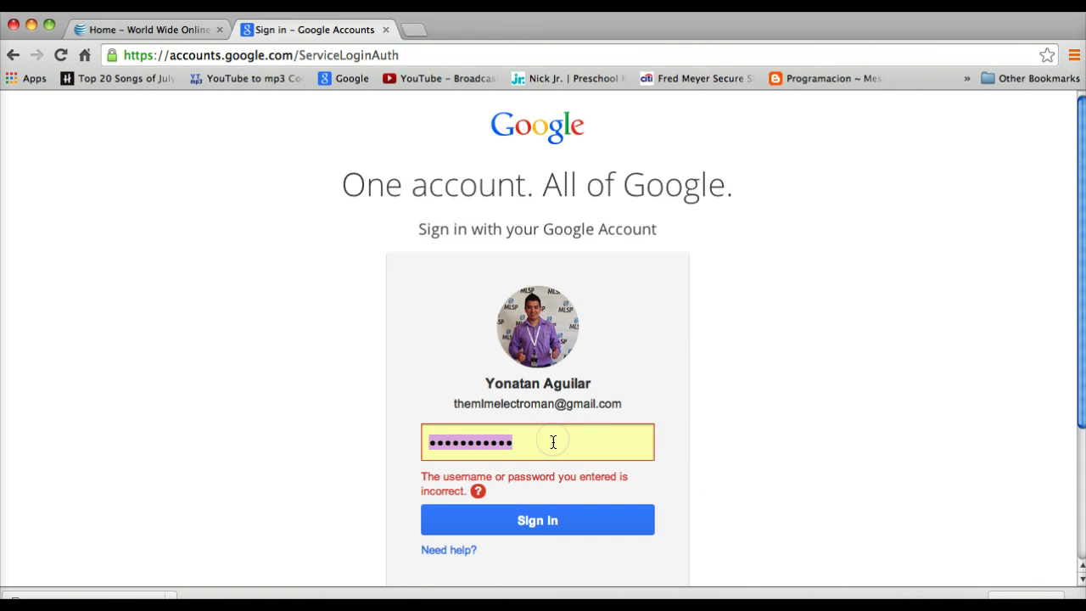
text(•••••••••••)
key(Return)
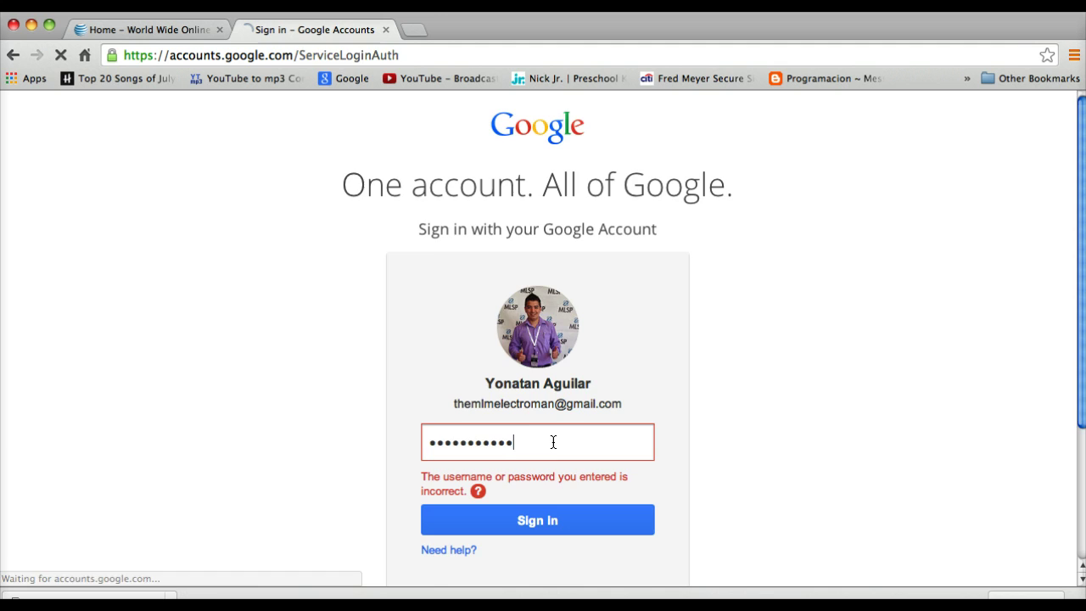
click(790, 303)
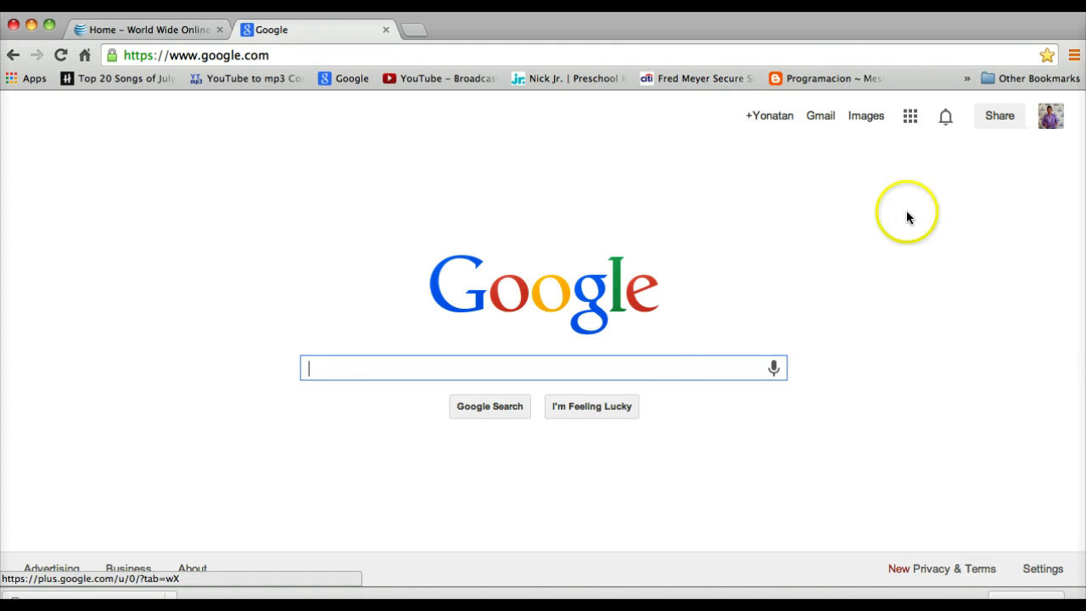
Open Google+ from the Google home page and look through the posts in the home stream
click(761, 116)
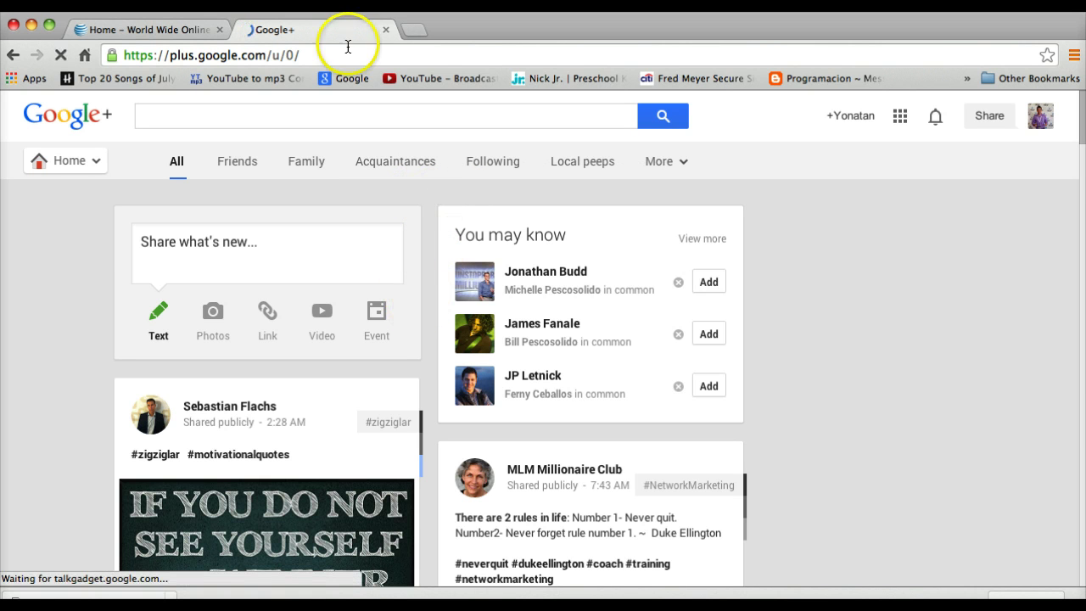
click(322, 54)
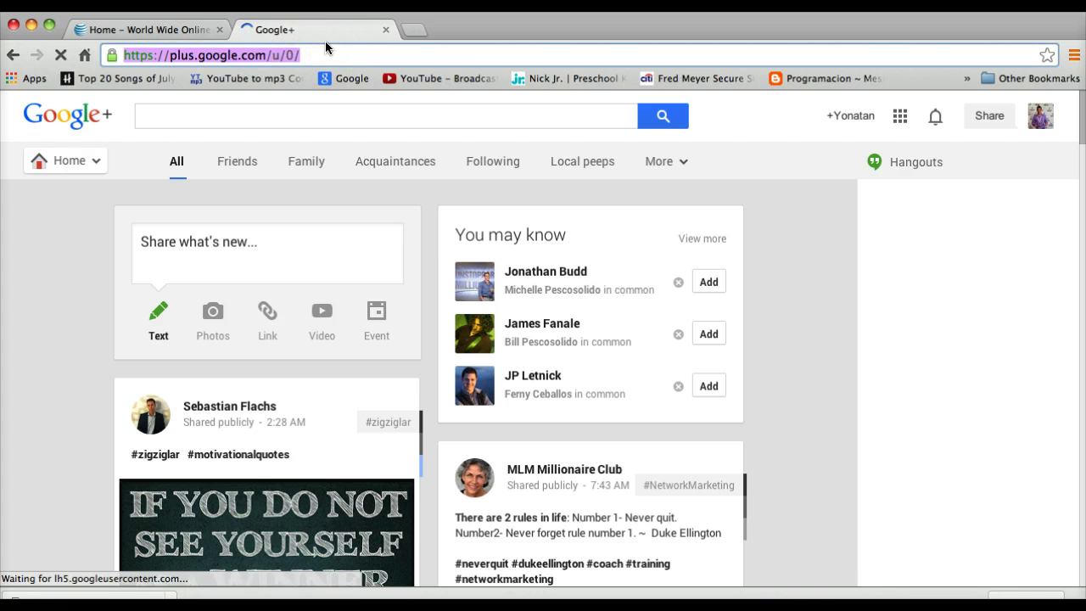
click(326, 56)
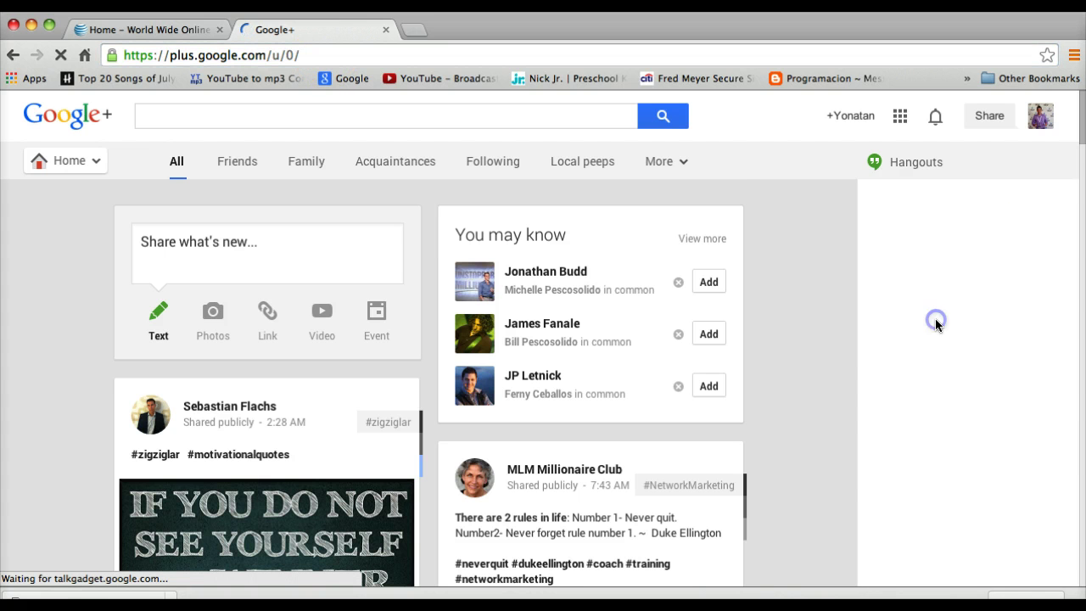
scroll(879, 360, down, 15)
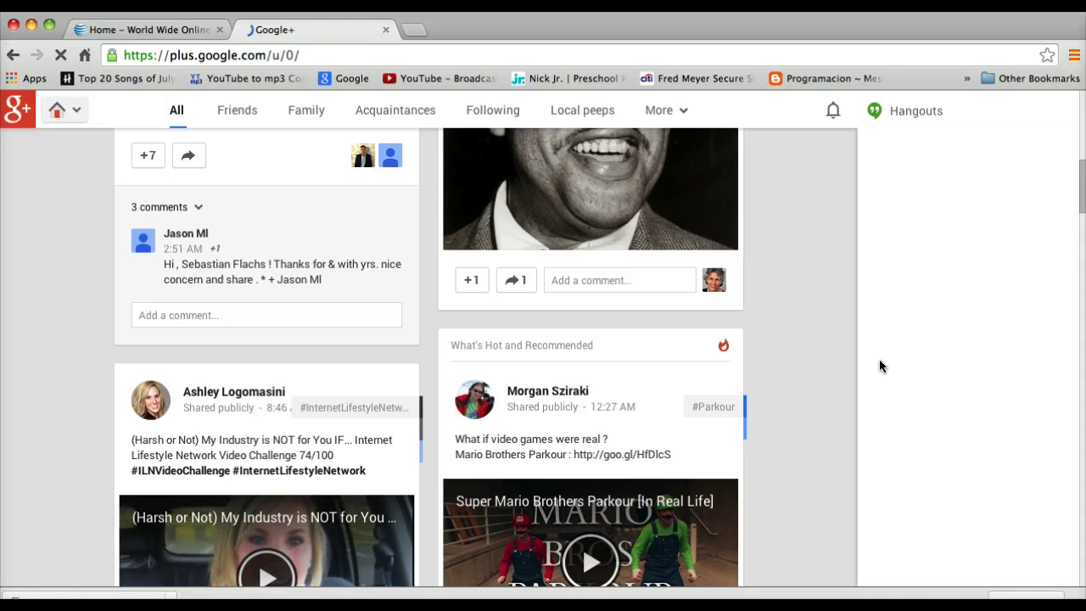
scroll(879, 359, down, 10)
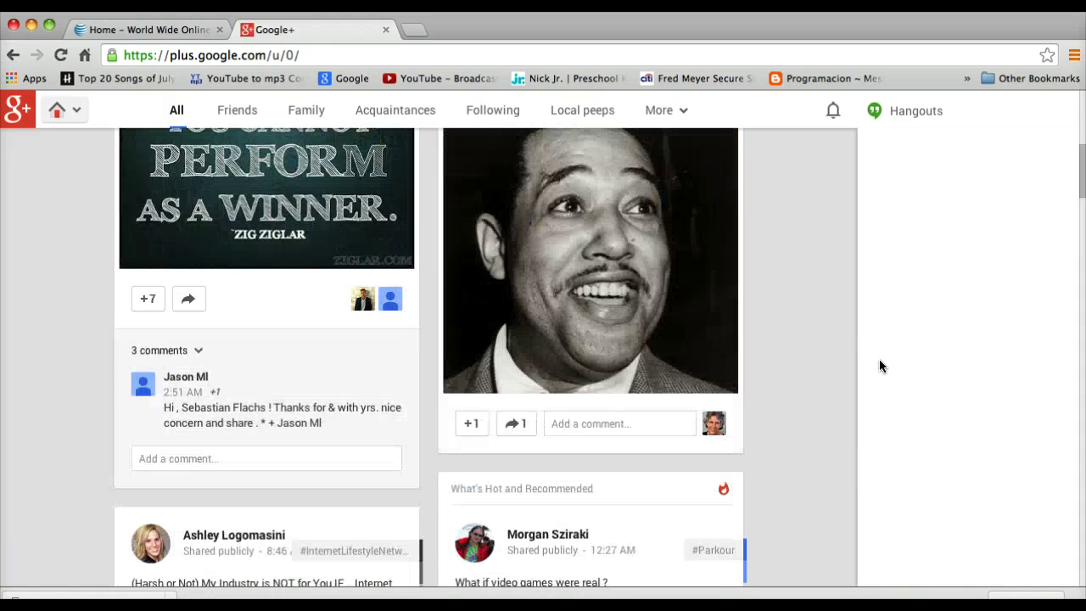
click(872, 363)
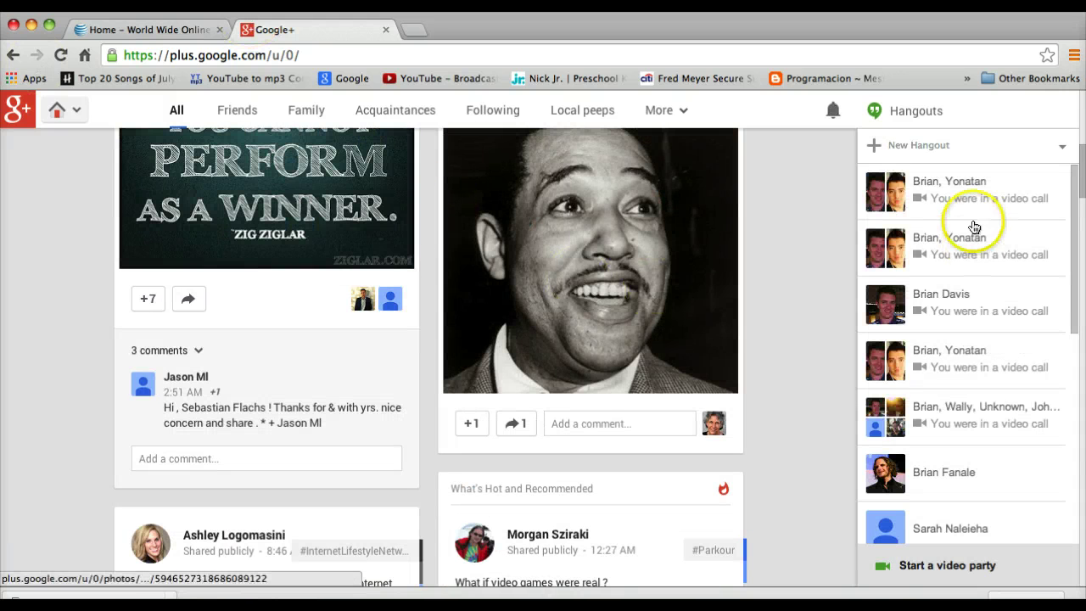
Open the signed-in account's own Google+ profile
scroll(802, 283, up, 5)
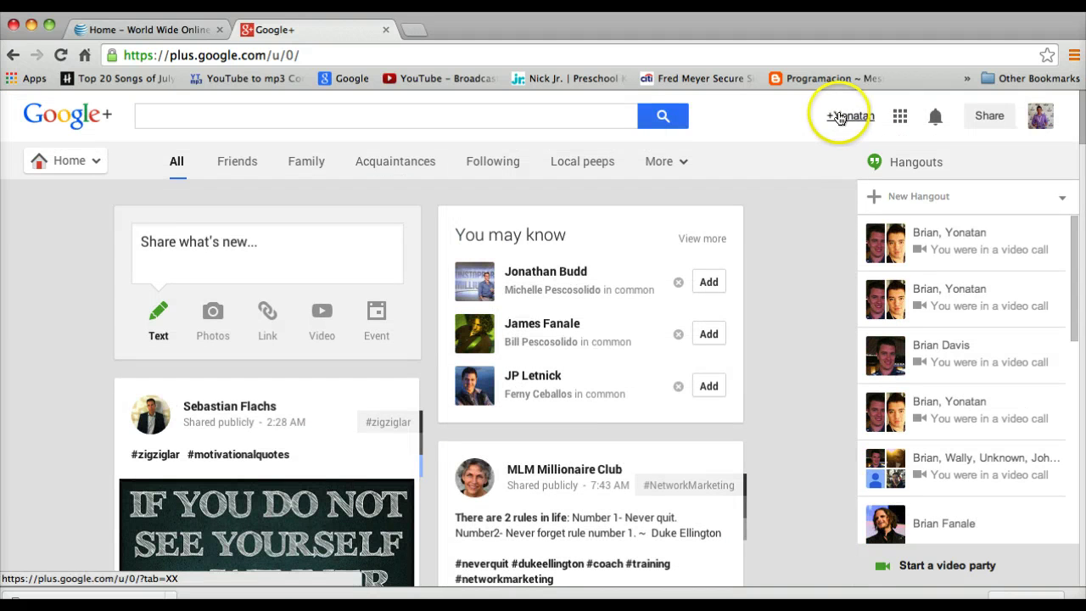
click(1041, 115)
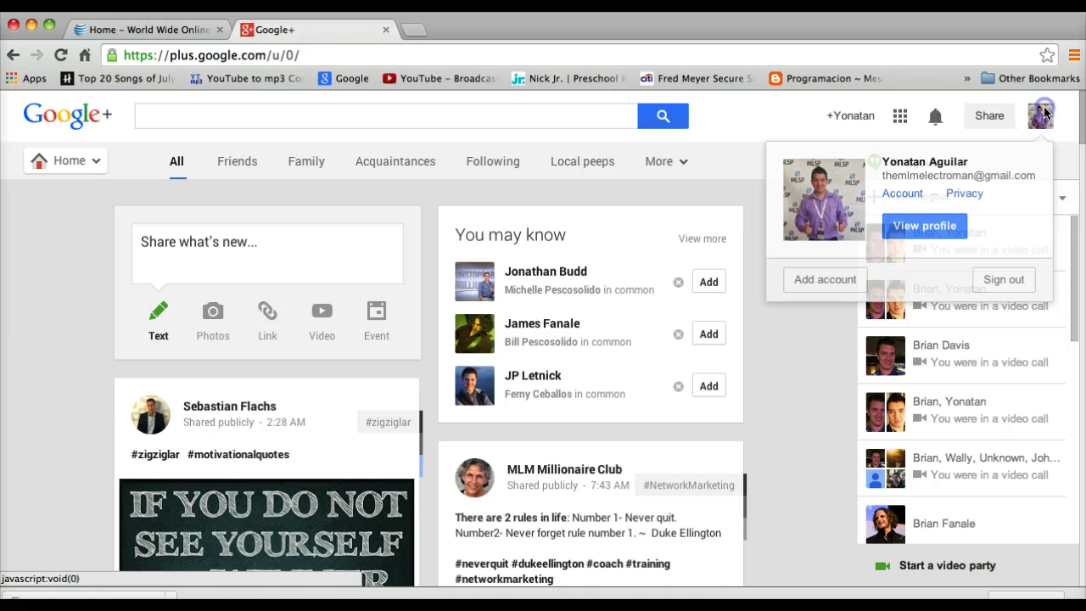
click(916, 227)
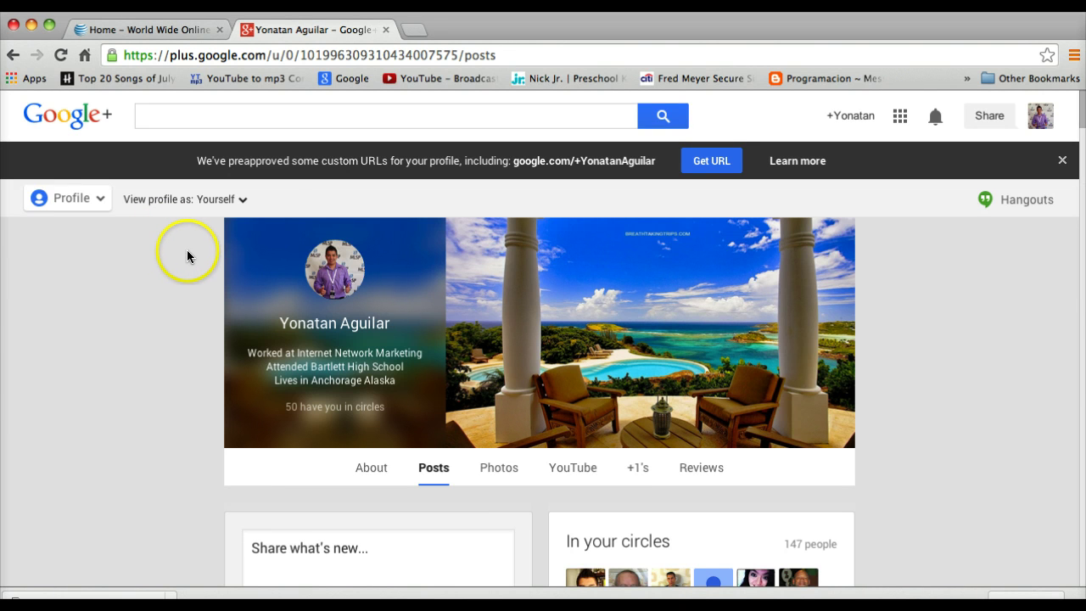
Examine the profile's shared posts, including the linked articles, videos and comments made on YouTube
scroll(186, 256, down, 3)
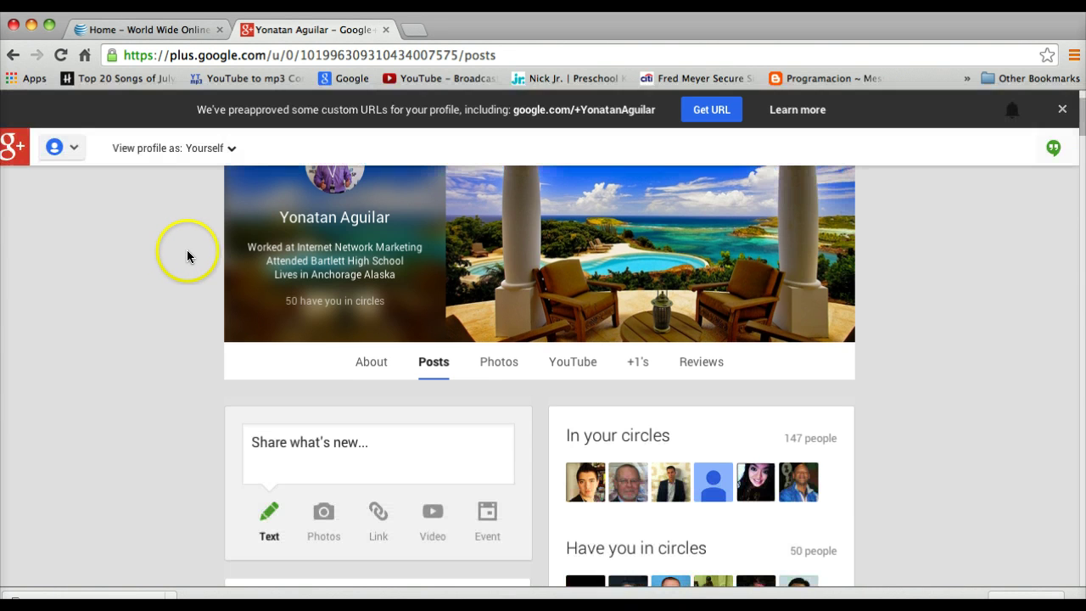
click(535, 412)
scroll(535, 412, down, 10)
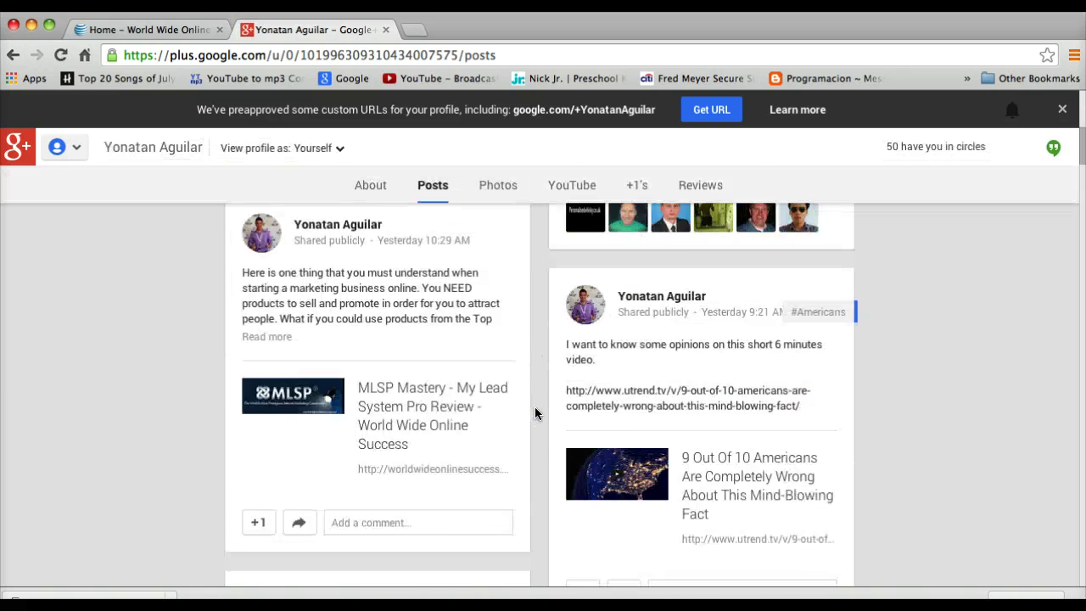
scroll(535, 413, down, 10)
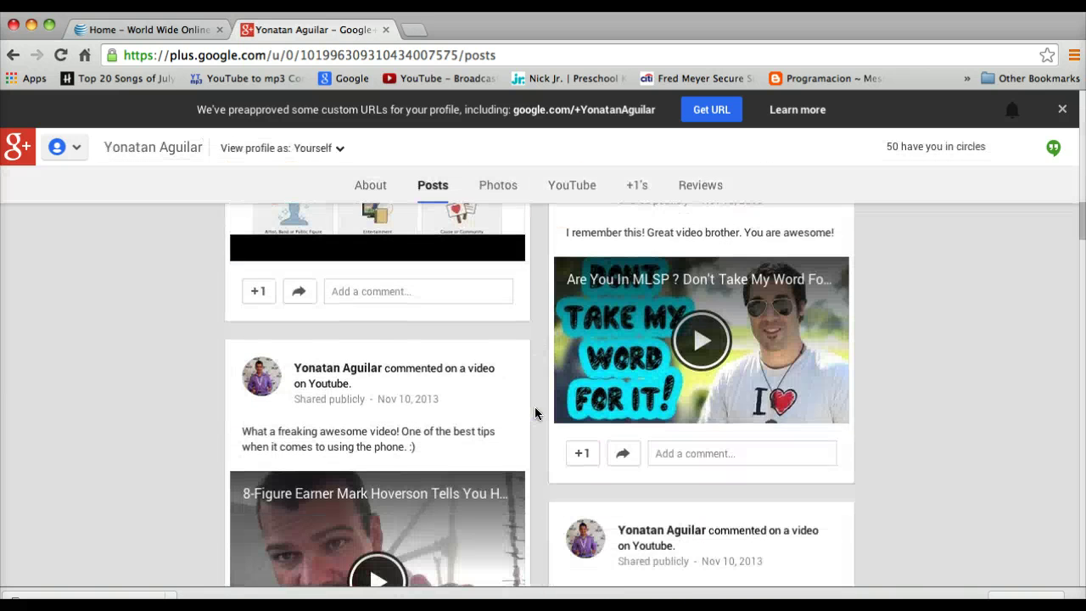
scroll(535, 413, down, 10)
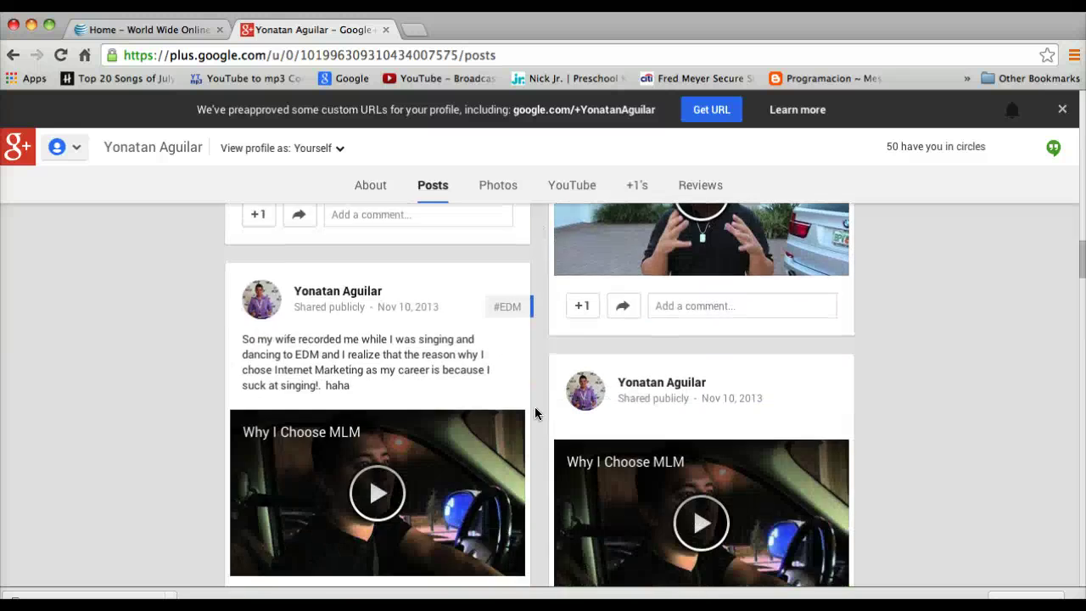
scroll(535, 414, down, 4)
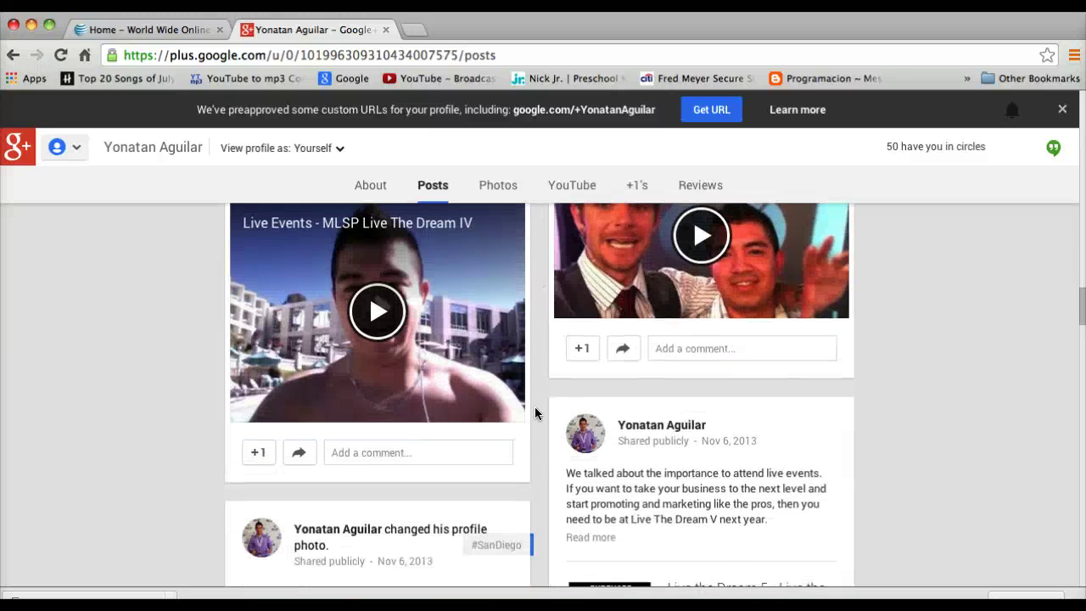
scroll(535, 413, up, 2)
scroll(534, 414, down, 10)
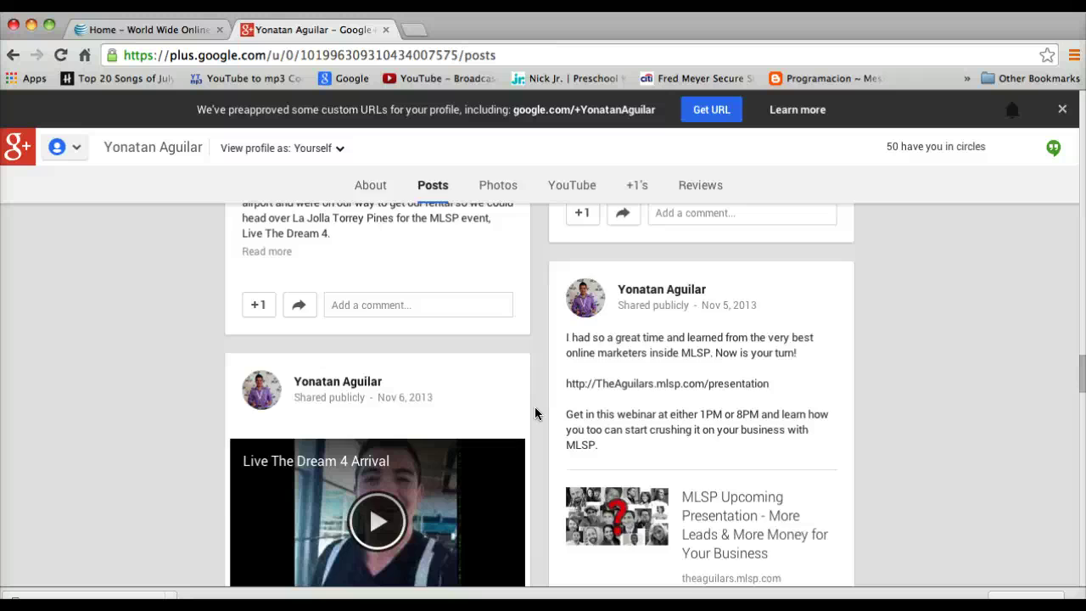
scroll(535, 413, down, 3)
scroll(535, 413, up, 10)
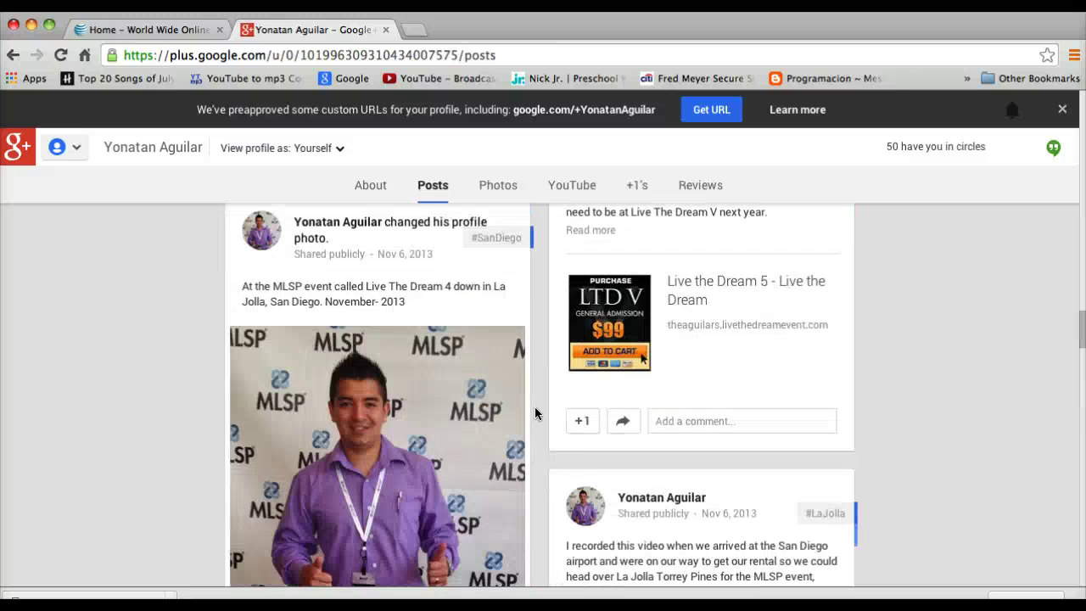
Return to the beginning of the profile and read the notice offering preapproved custom URLs
scroll(535, 414, down, 3)
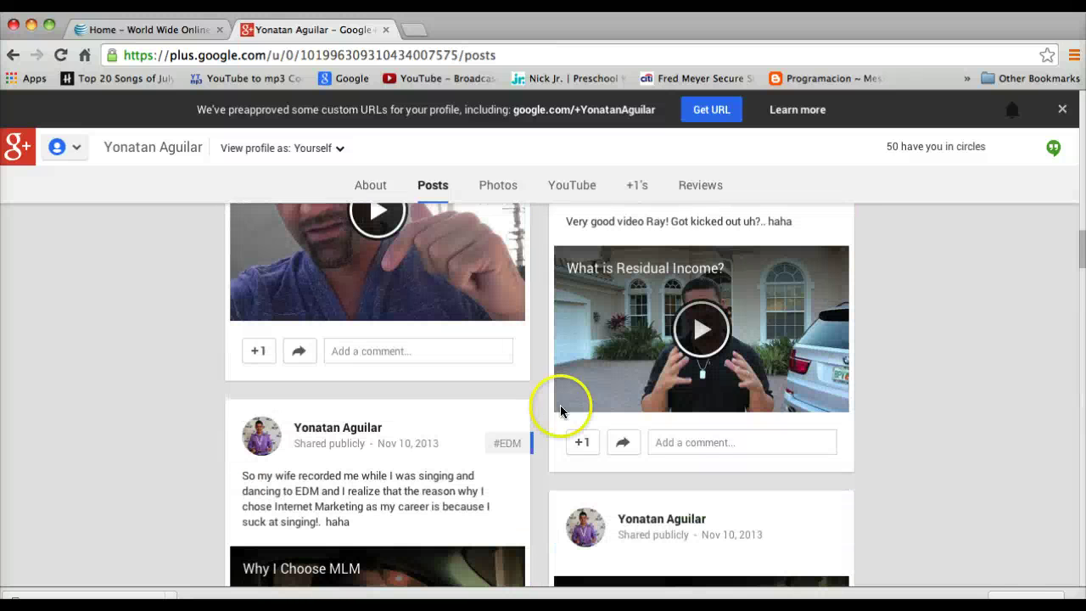
scroll(543, 424, up, 2)
scroll(548, 415, up, 15)
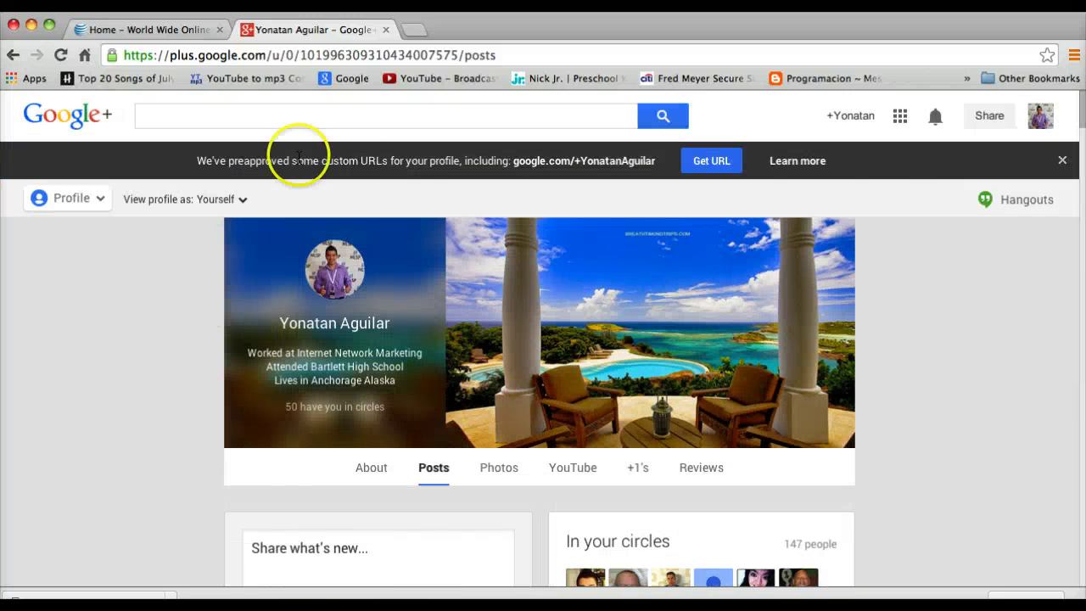
click(204, 161)
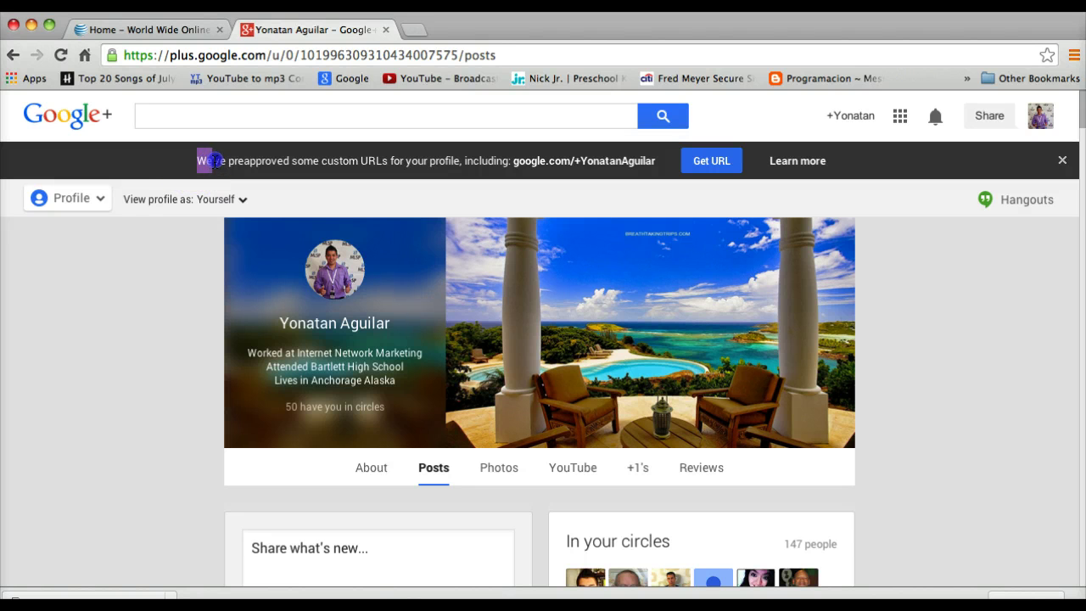
click(352, 158)
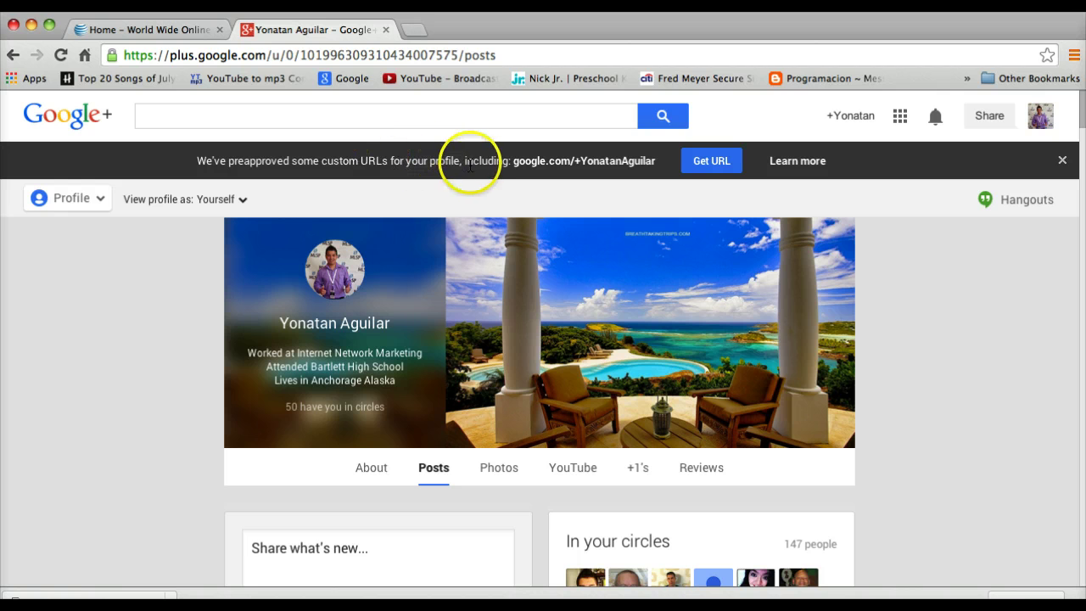
drag(459, 157, 520, 156)
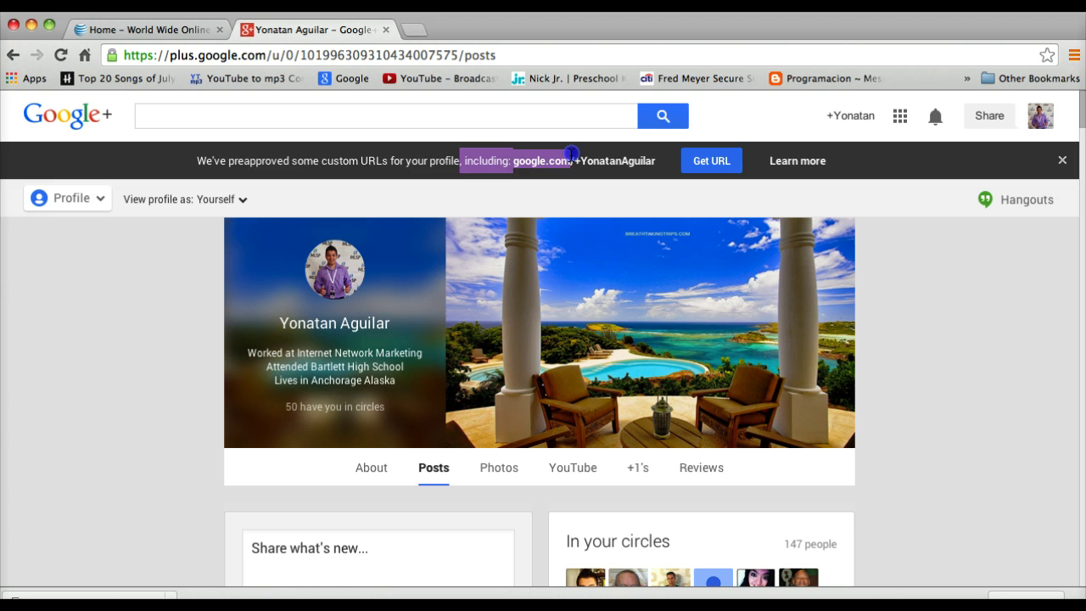
drag(582, 158, 691, 173)
click(840, 205)
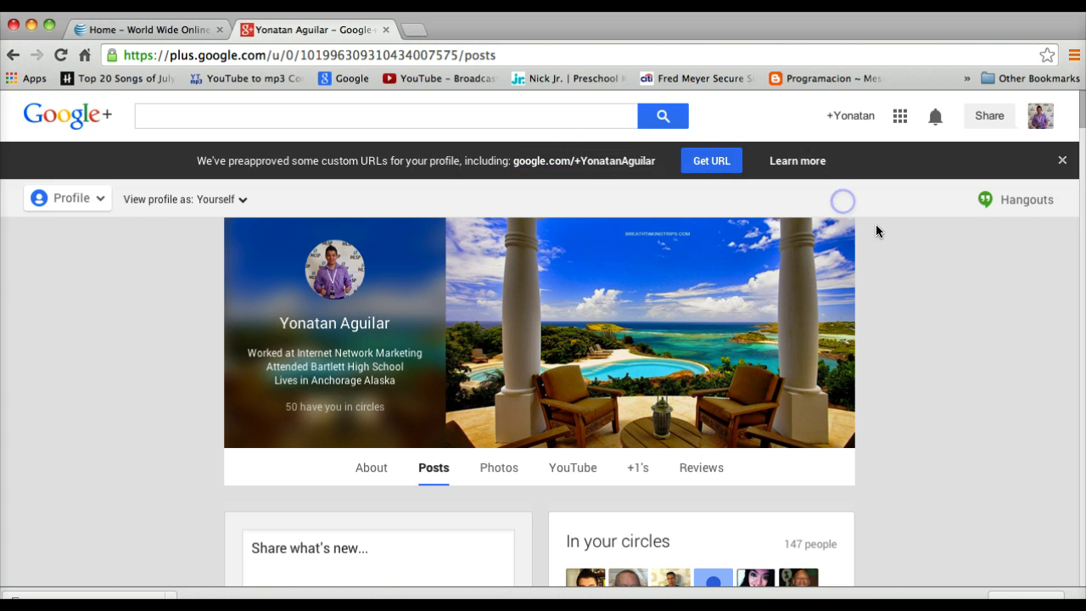
scroll(878, 250, down, 5)
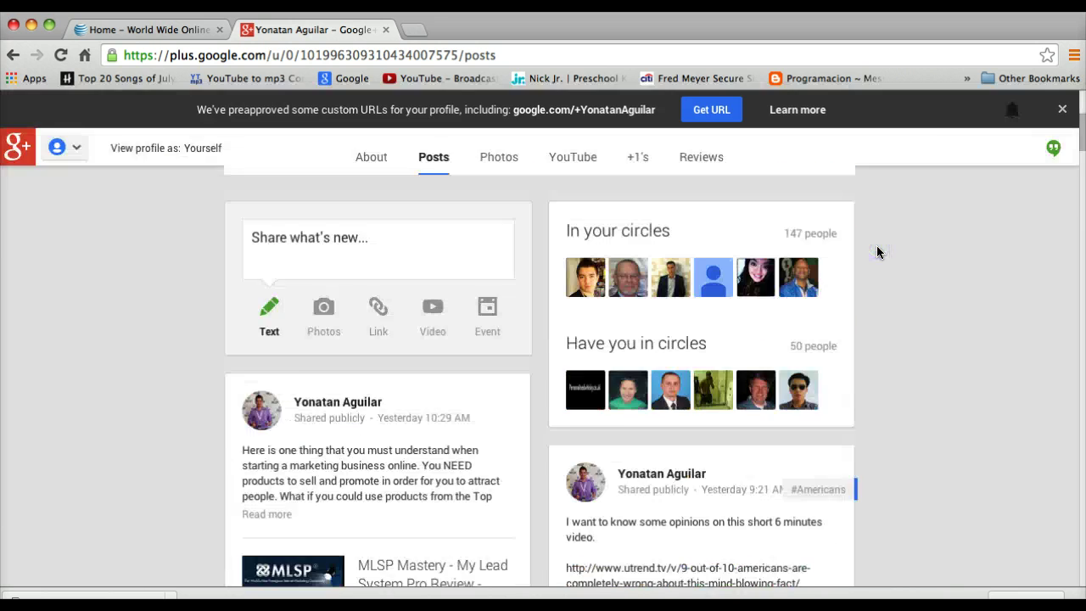
scroll(878, 249, up, 5)
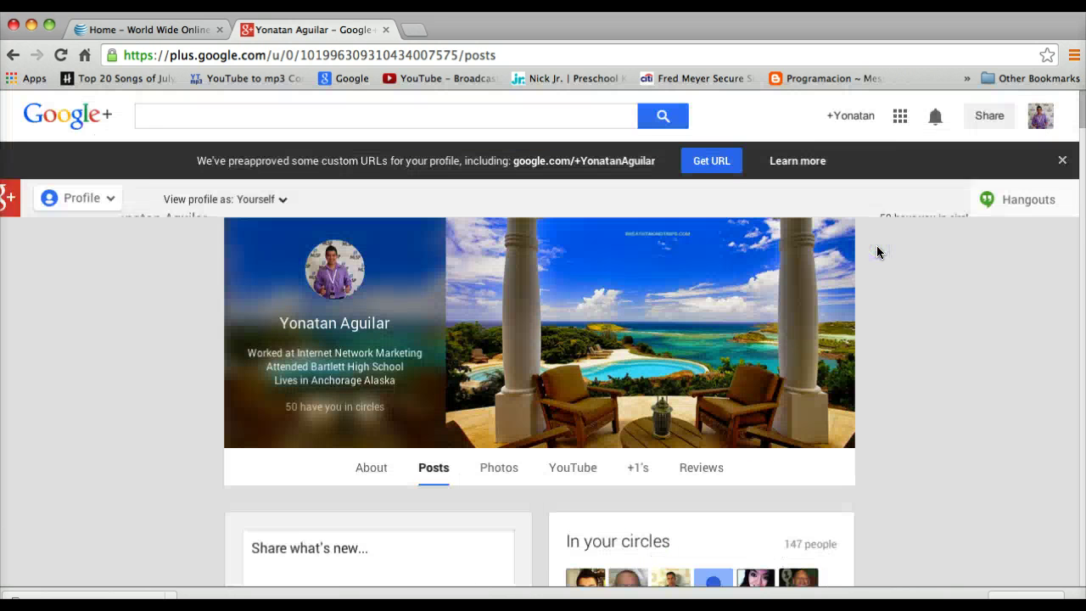
Claim the preapproved custom profile URL that needs no suffix, agreeing to the Terms of Service and confirming the choice
click(721, 164)
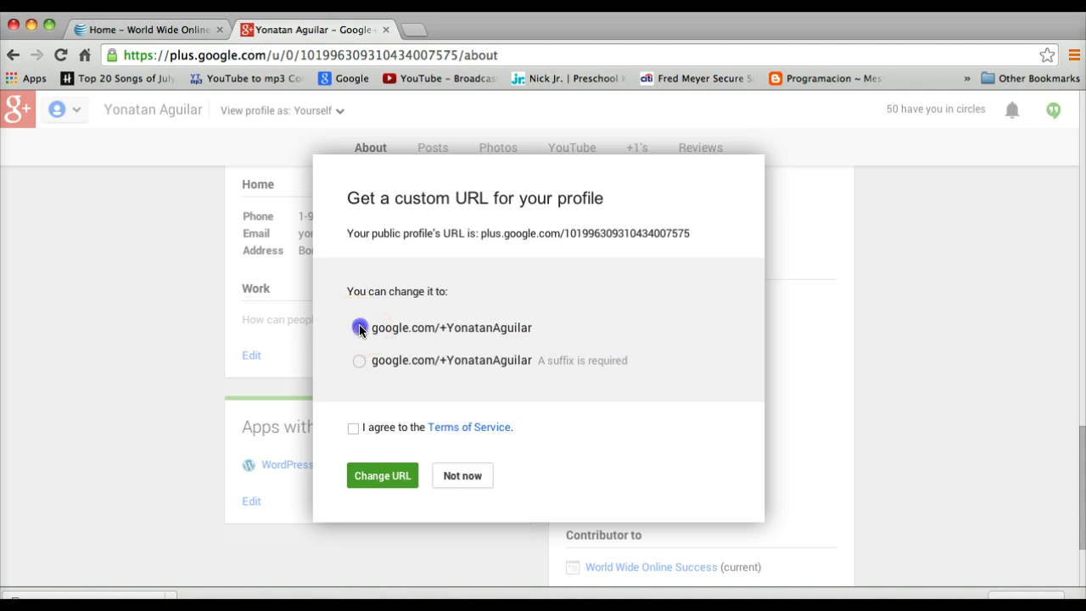
click(360, 363)
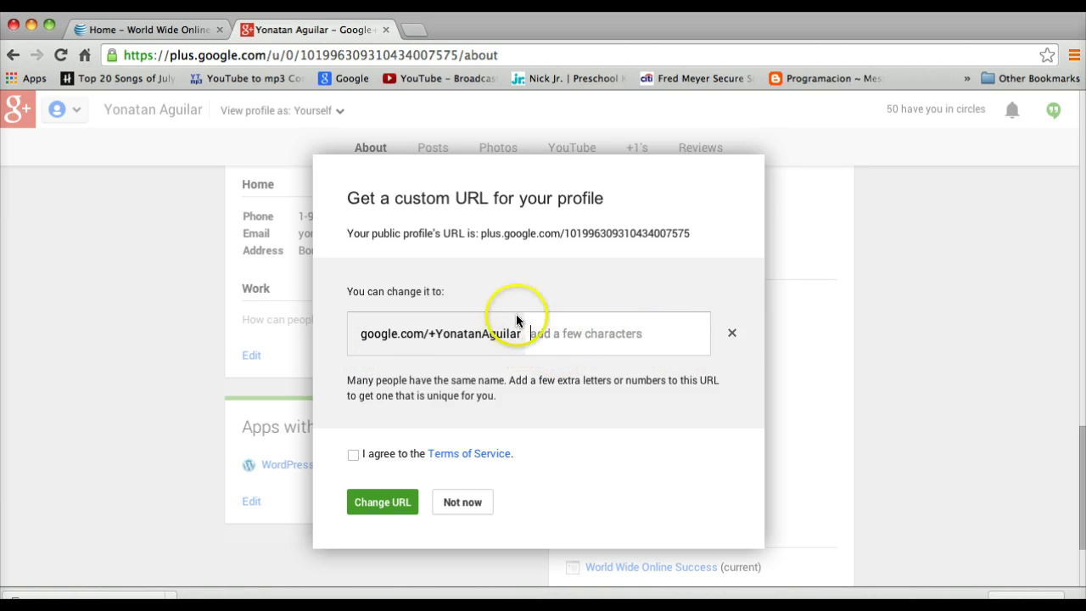
click(734, 336)
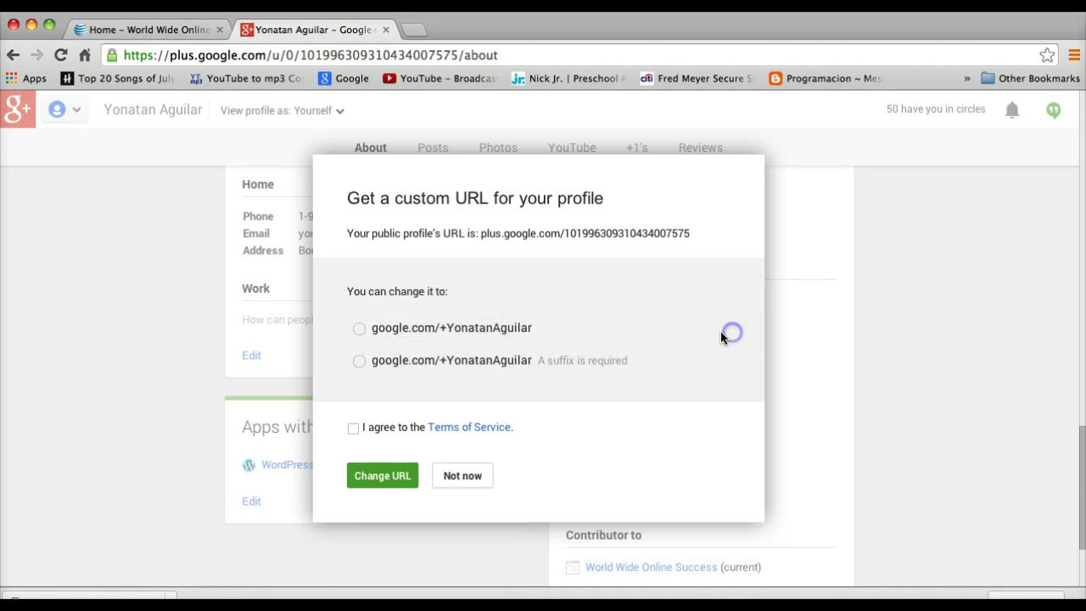
click(357, 329)
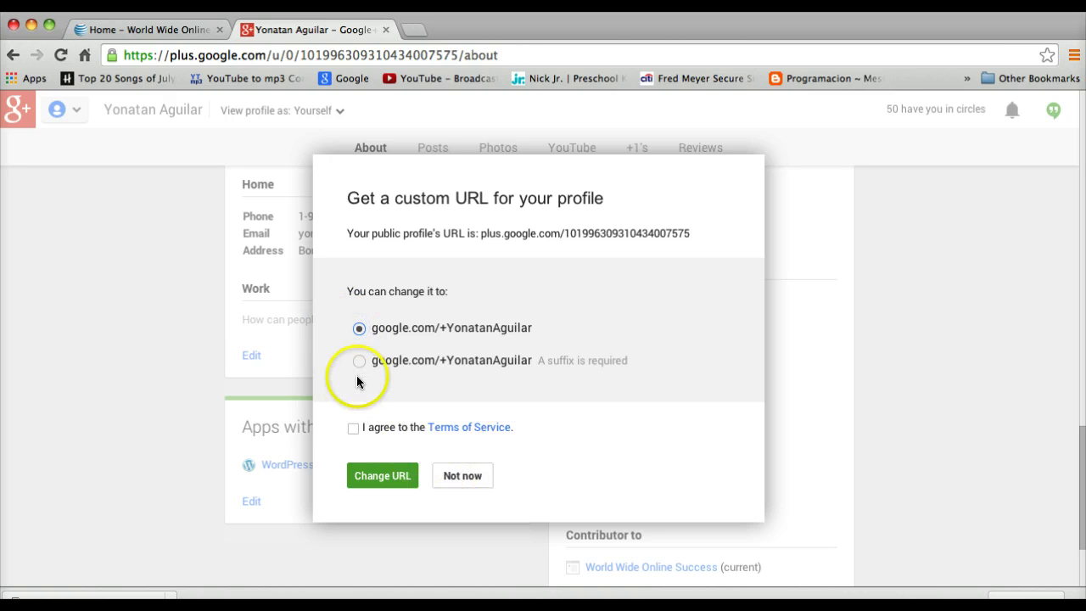
click(353, 428)
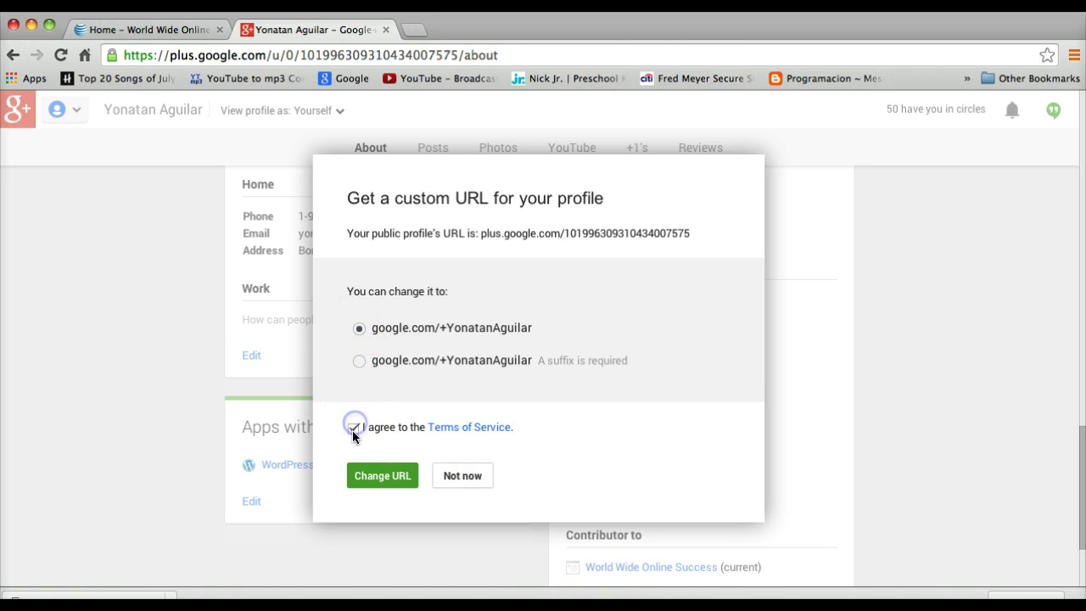
click(398, 480)
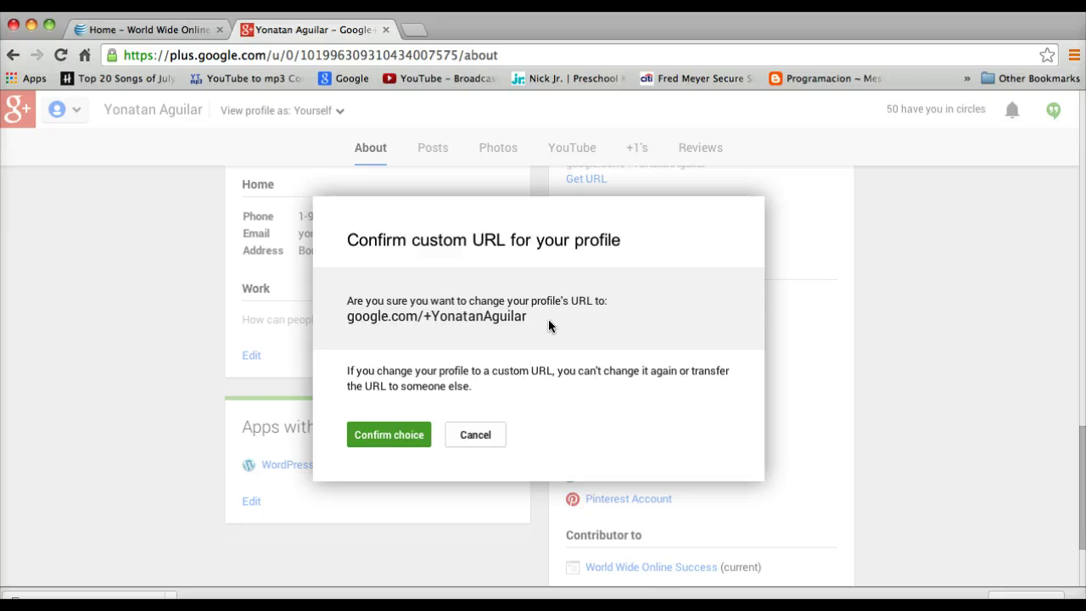
click(383, 437)
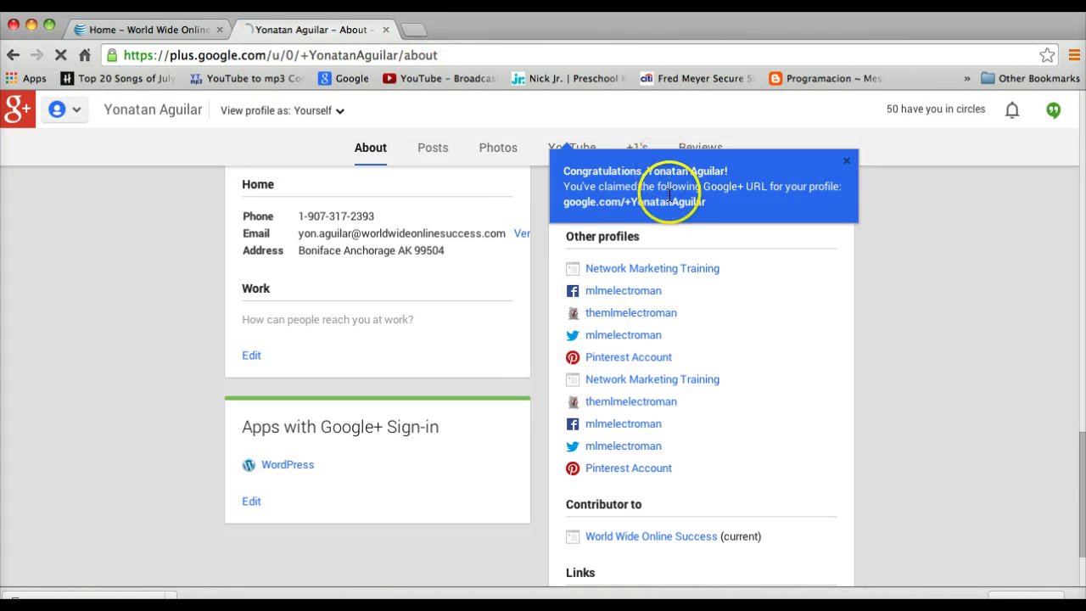
Copy the claimed Google+ URL from the congratulations notice and open a blank browser tab
drag(566, 201, 567, 201)
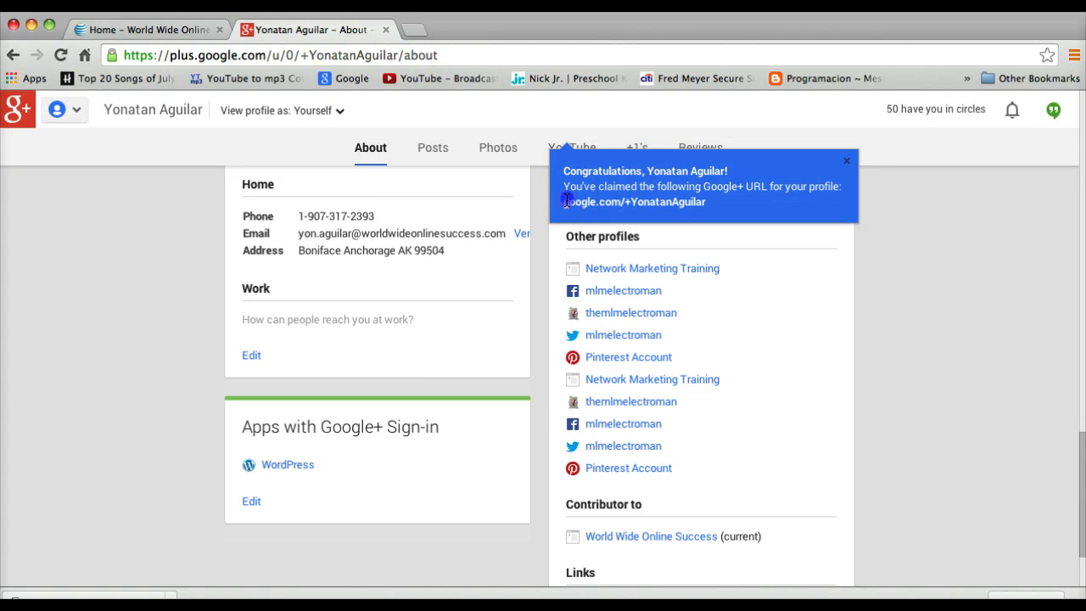
drag(690, 203, 704, 204)
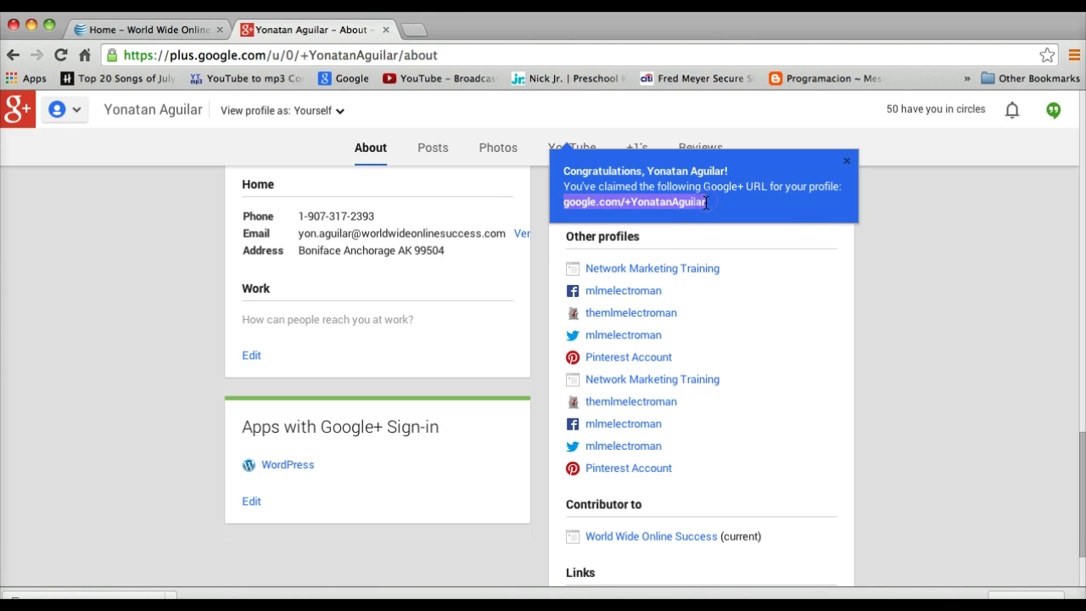
right_click(690, 203)
click(723, 206)
click(416, 32)
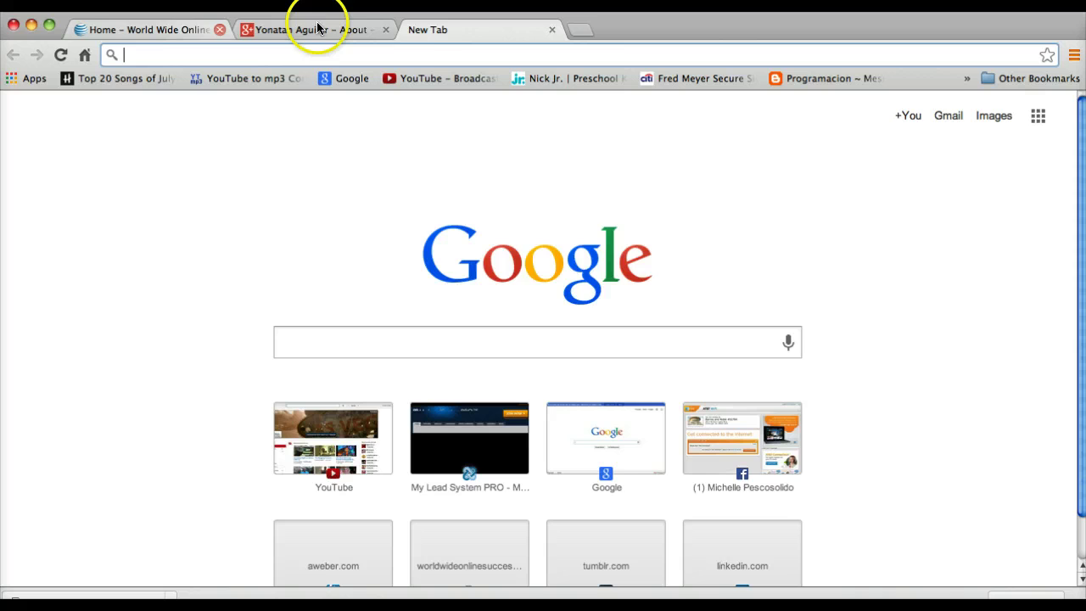
Go back to the Google+ profile page and sign out of the account
click(319, 29)
scroll(643, 230, down, 10)
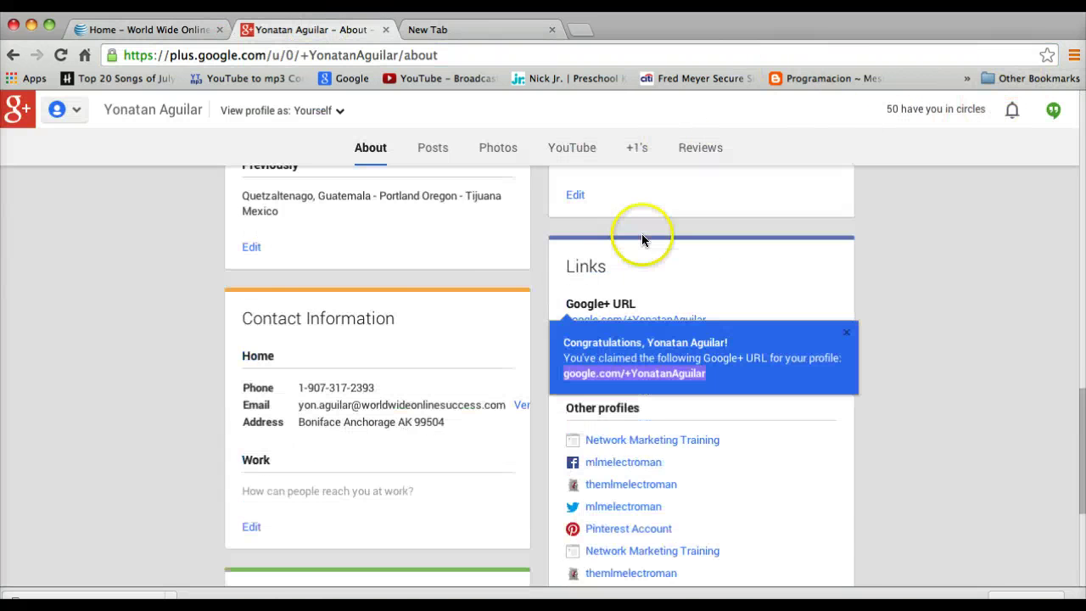
scroll(560, 297, up, 10)
click(1048, 120)
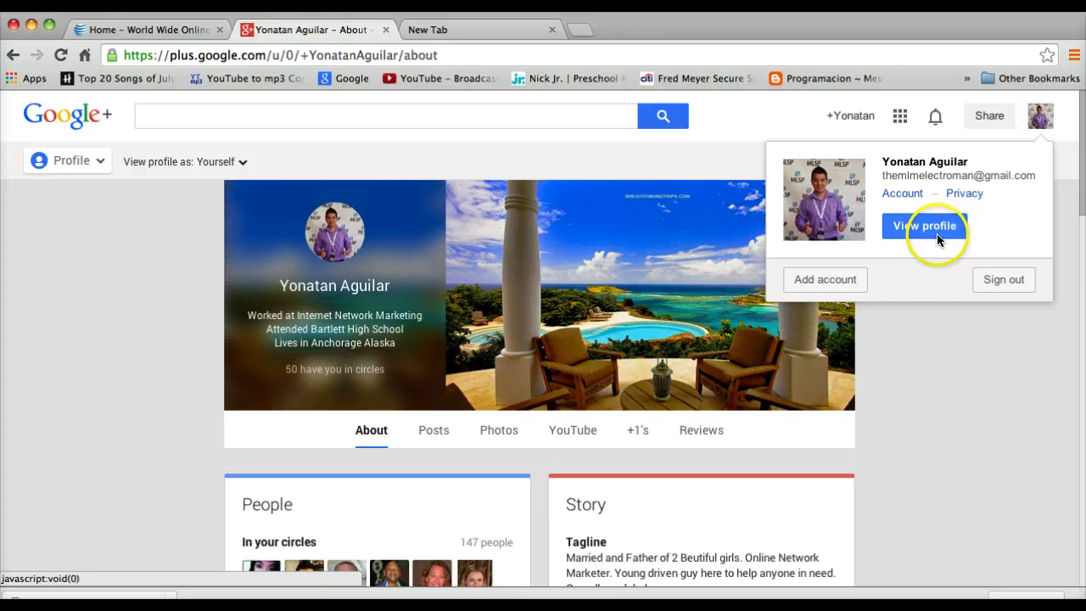
click(994, 281)
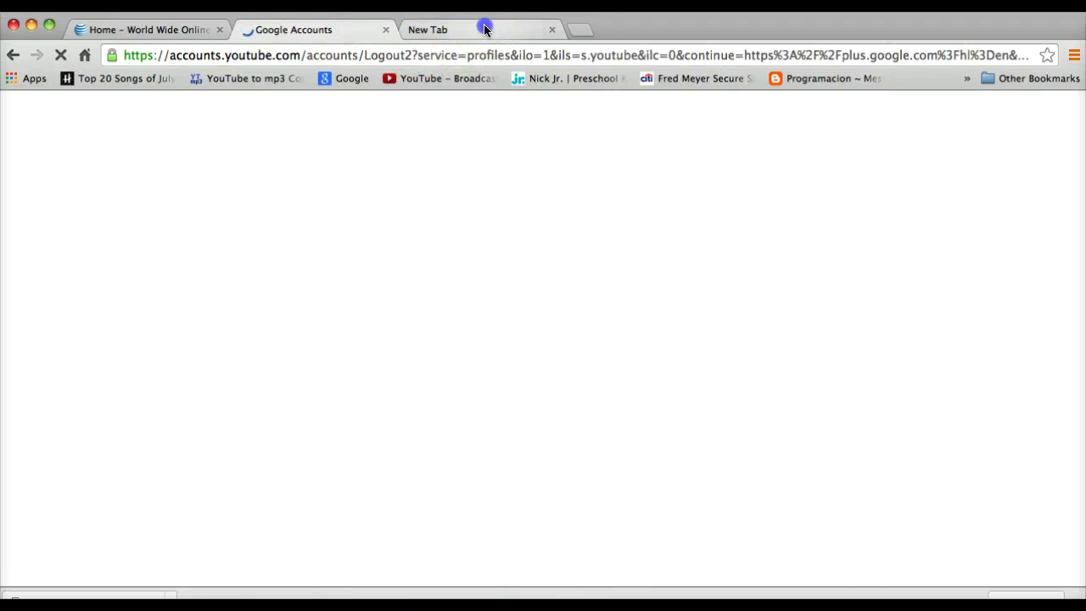
Load the copied custom URL in the blank browser tab and look over the public profile while signed out
click(483, 28)
right_click(433, 55)
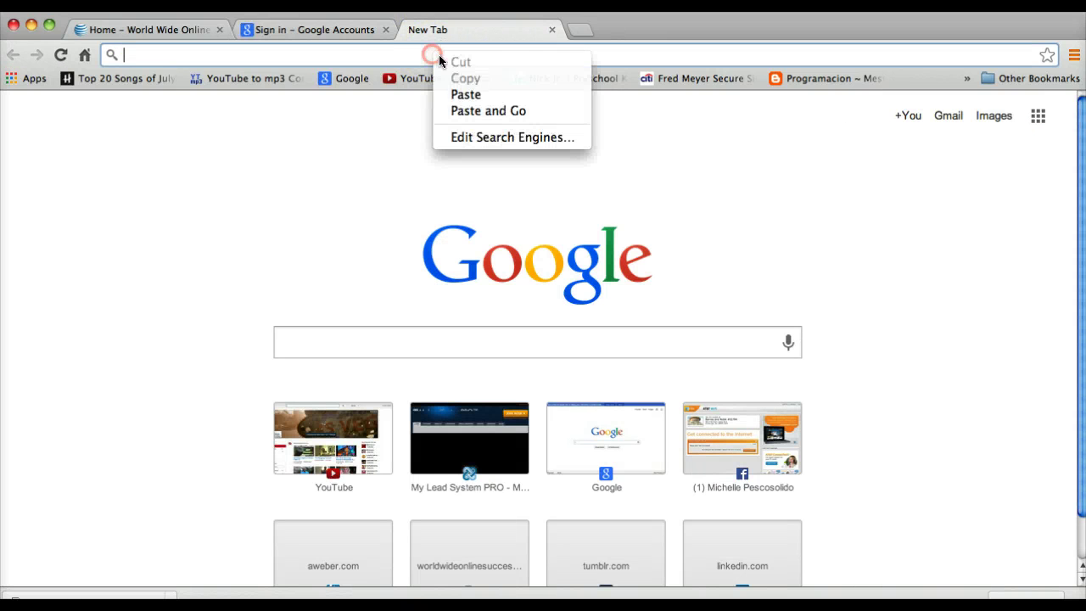
click(464, 94)
key(Return)
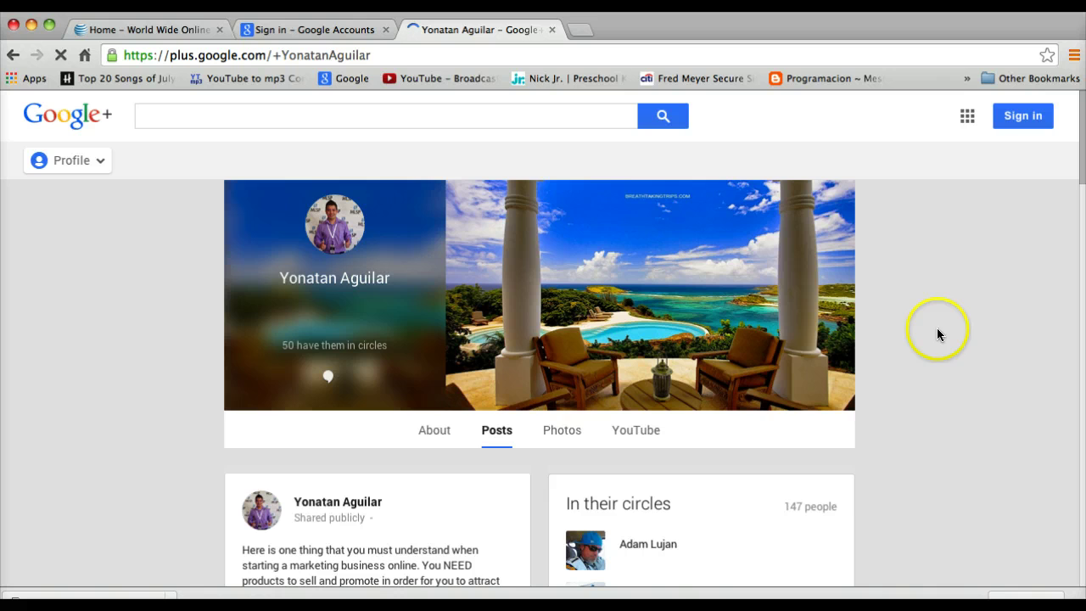
scroll(917, 363, down, 5)
scroll(896, 365, up, 10)
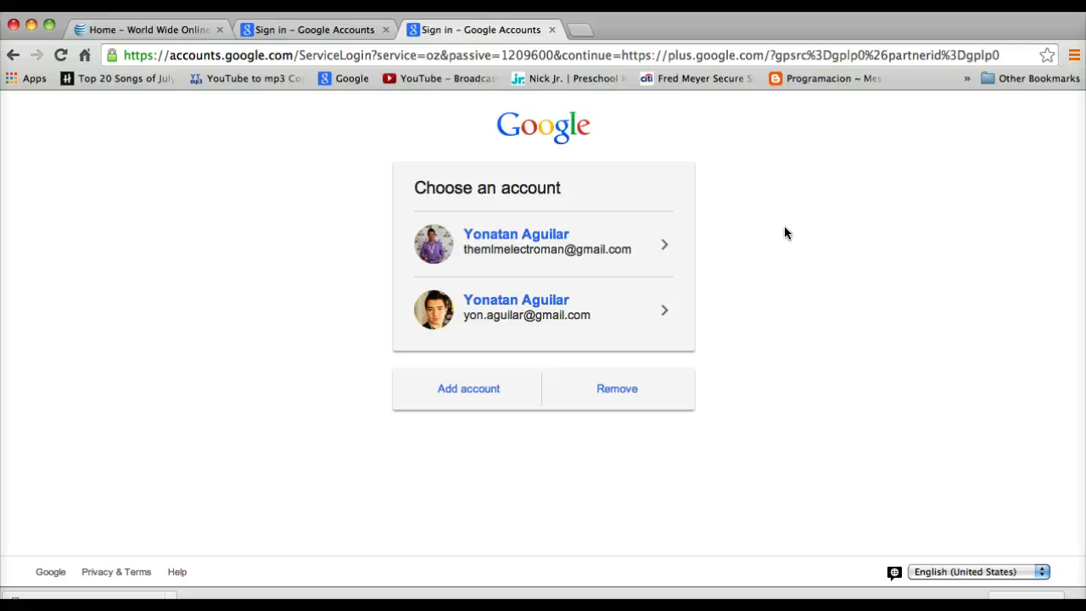
click(620, 55)
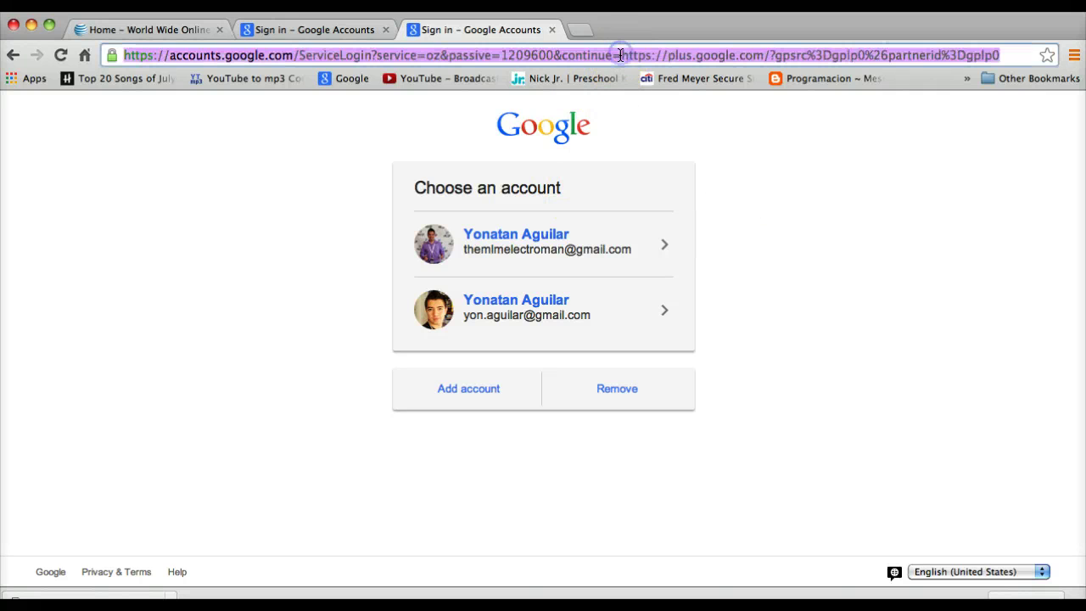
click(620, 56)
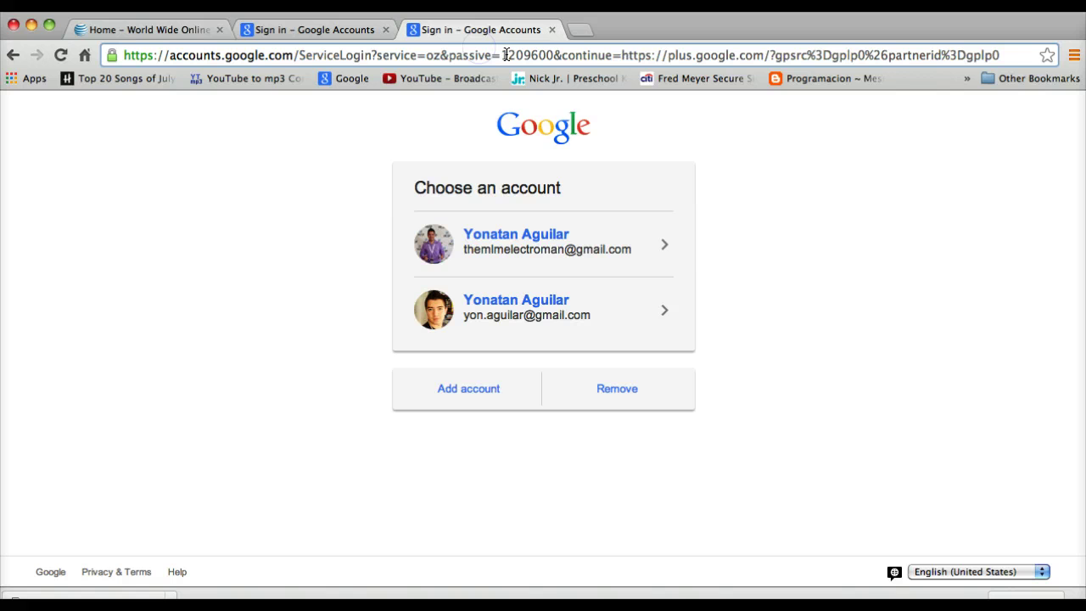
drag(1000, 55, 202, 41)
drag(288, 50, 323, 170)
Switch to the World Wide Online Success home page and highlight the ending of its web address
click(290, 26)
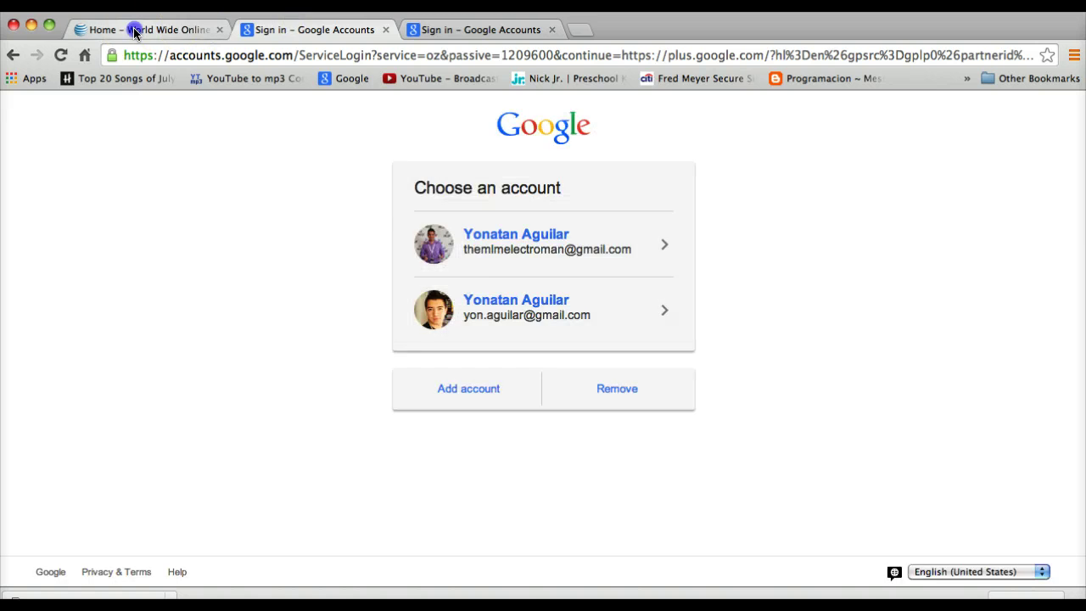
click(131, 30)
mouse_move(550, 411)
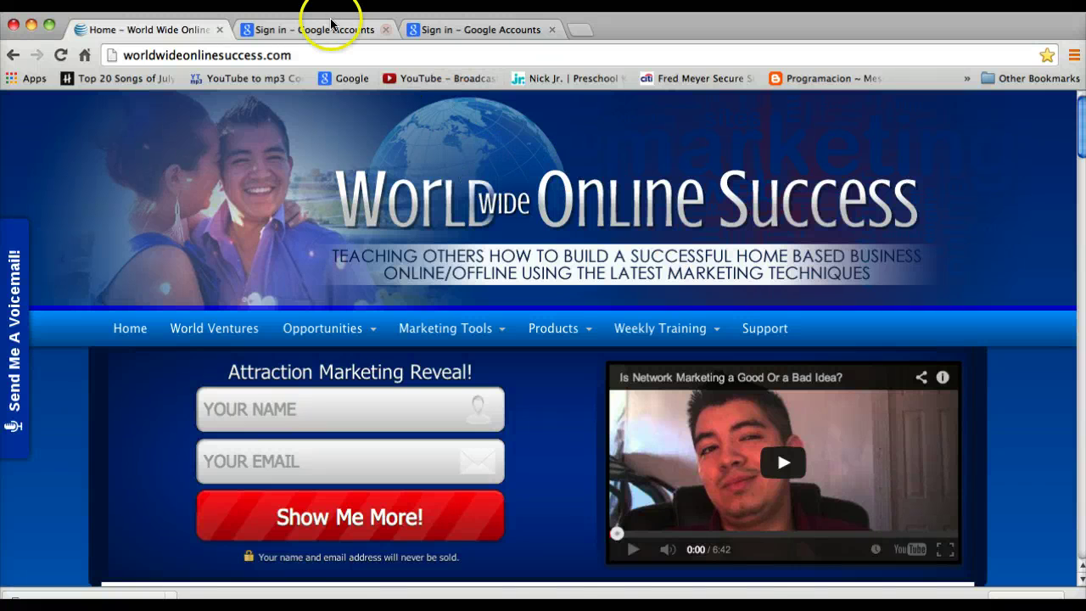
click(315, 52)
double_click(314, 52)
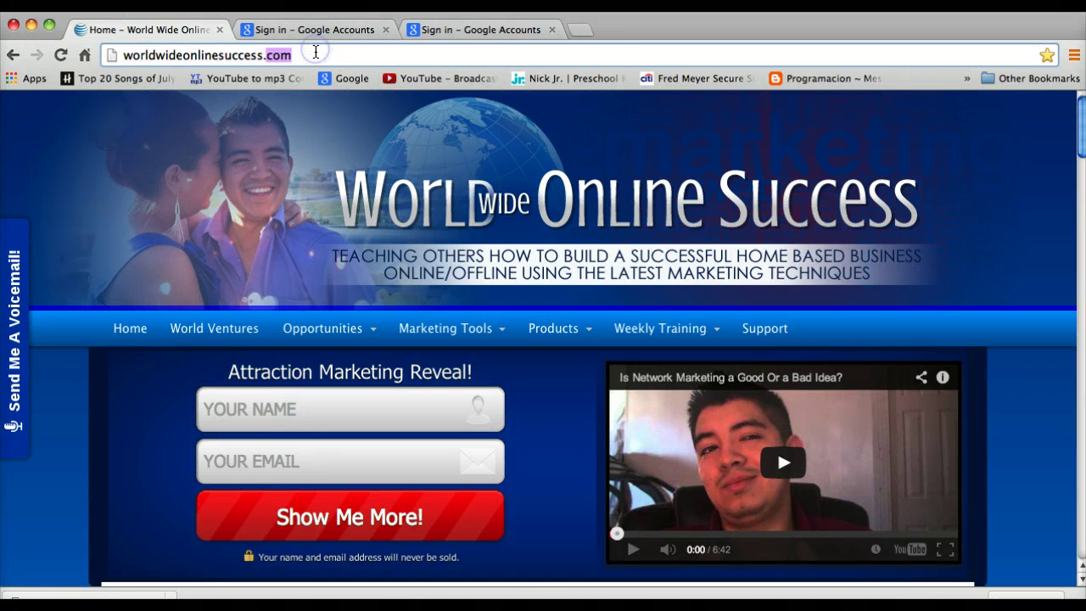